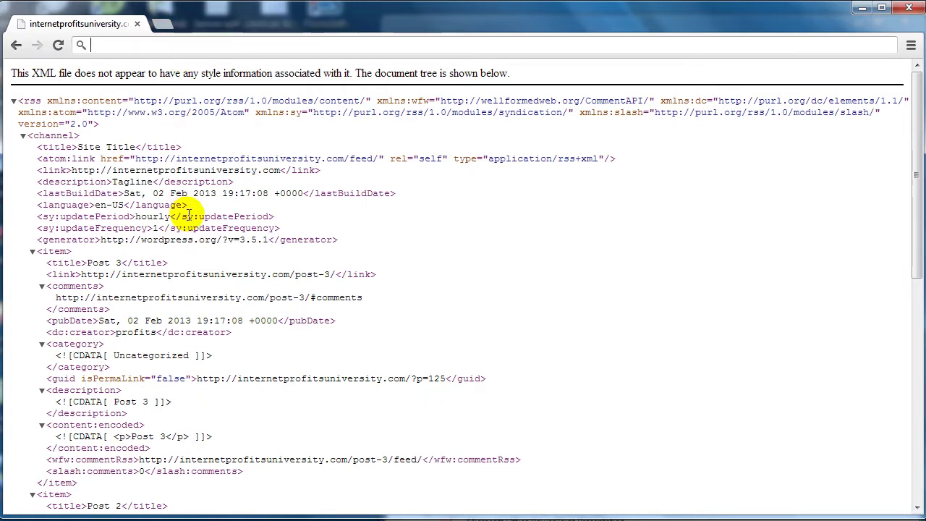
Search the web for "google feedburner" and open the official FeedBurner site from the results.
text(google )
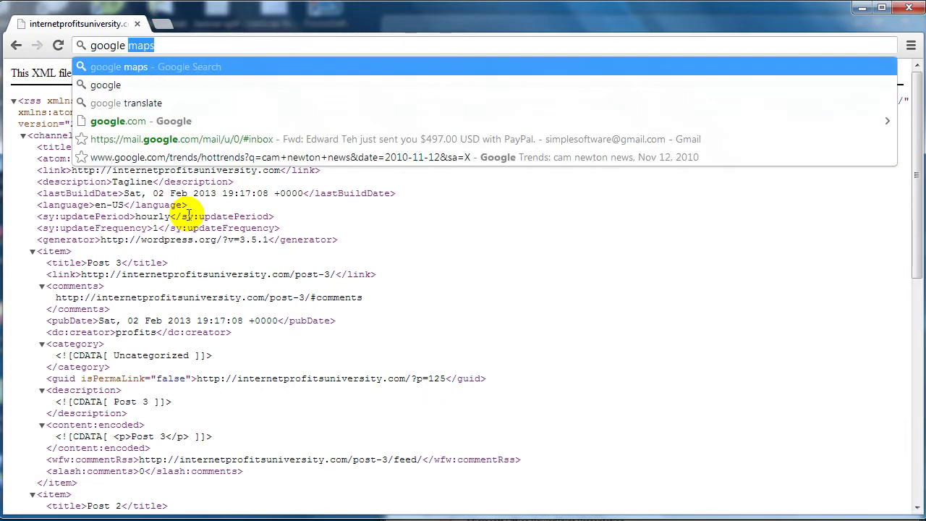
text(feed)
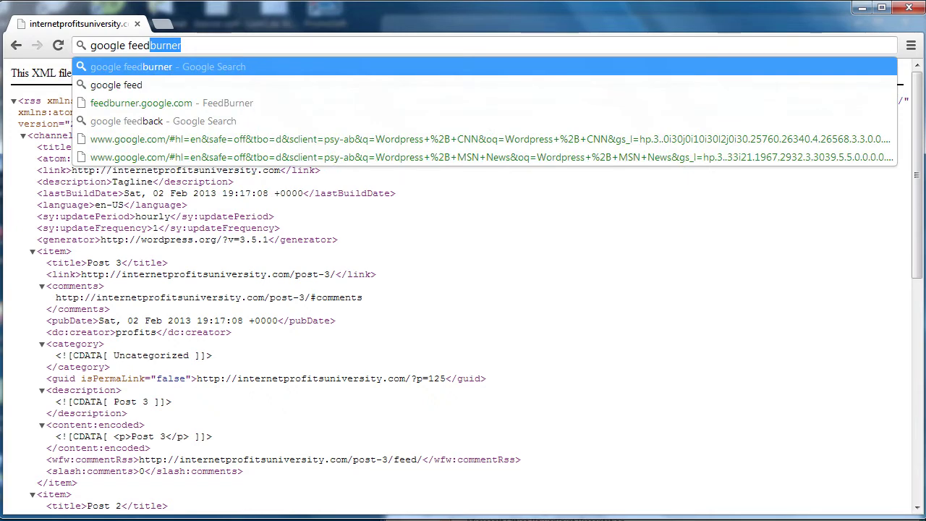
text(burner)
key(Return)
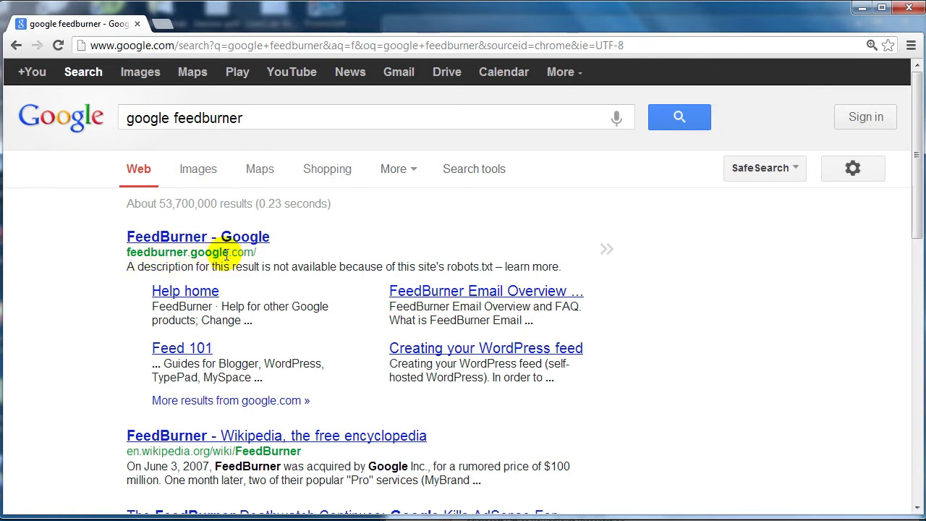
click(242, 236)
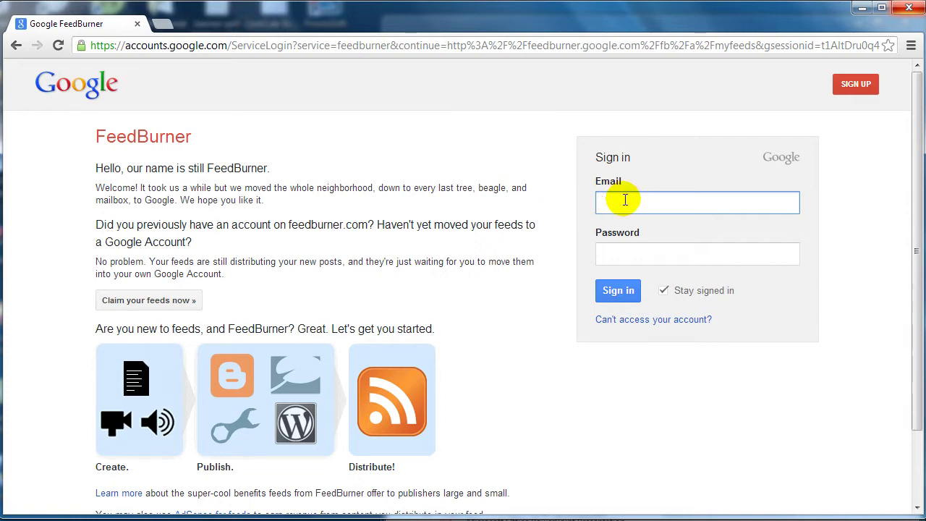
Sign in to FeedBurner with the account password.
click(618, 254)
key(Return)
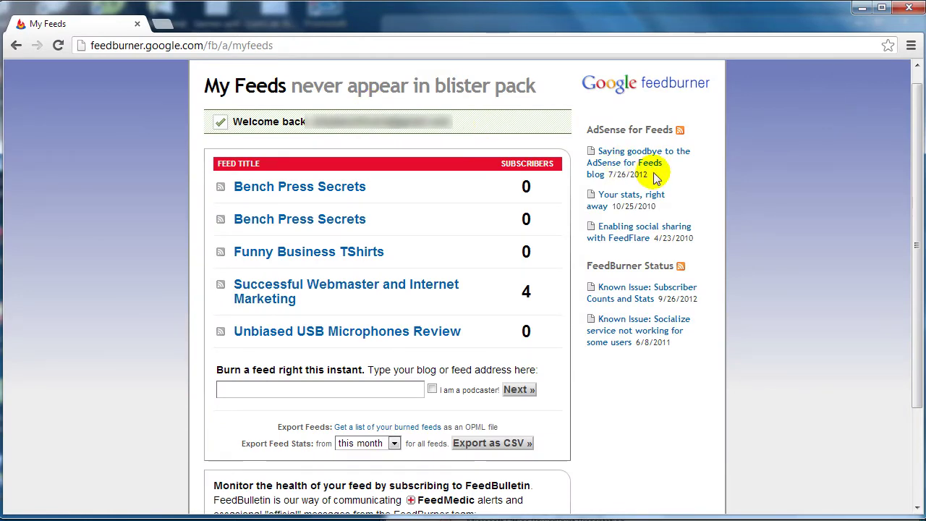
scroll(858, 164, down, 1)
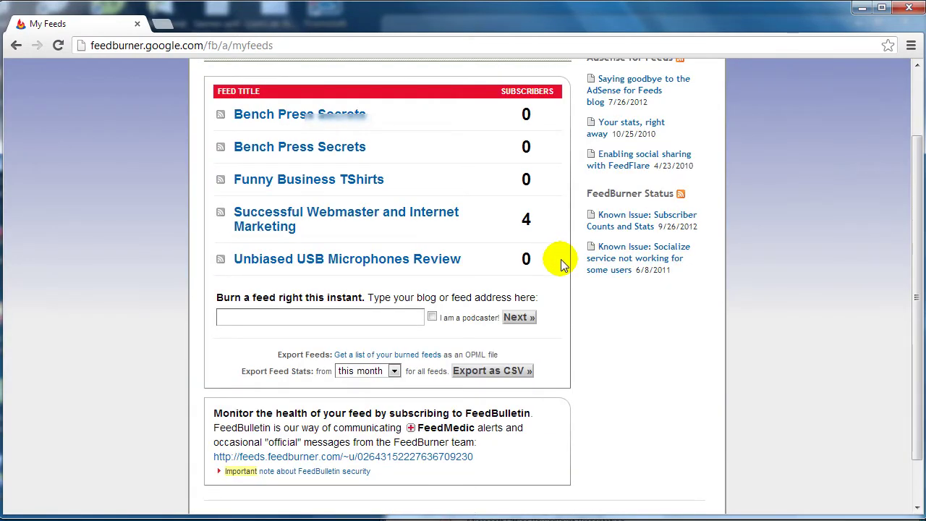
click(331, 317)
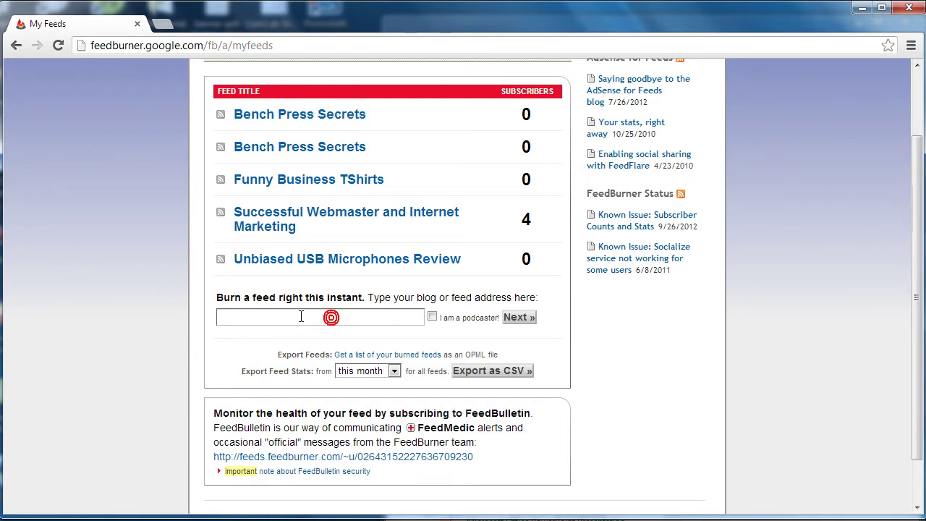
text(http://internetprofitsuniversity.com/feed/)
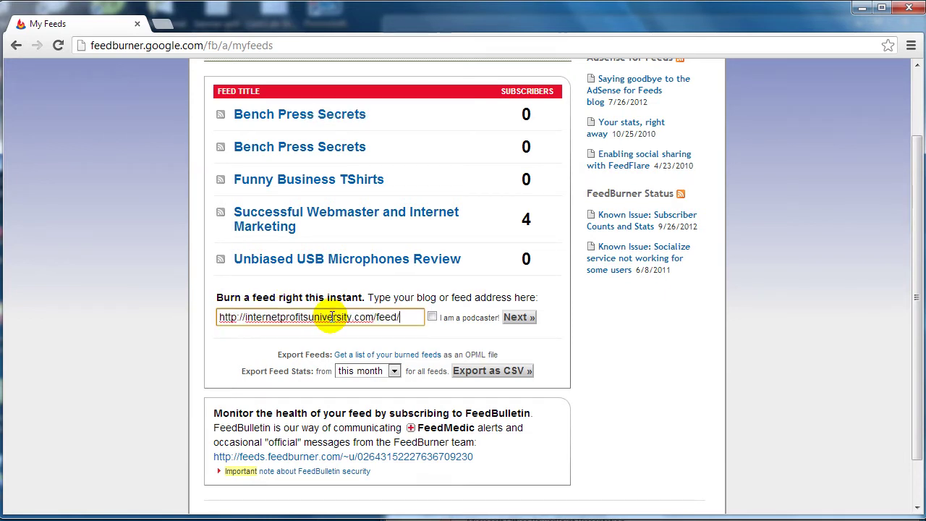
click(530, 321)
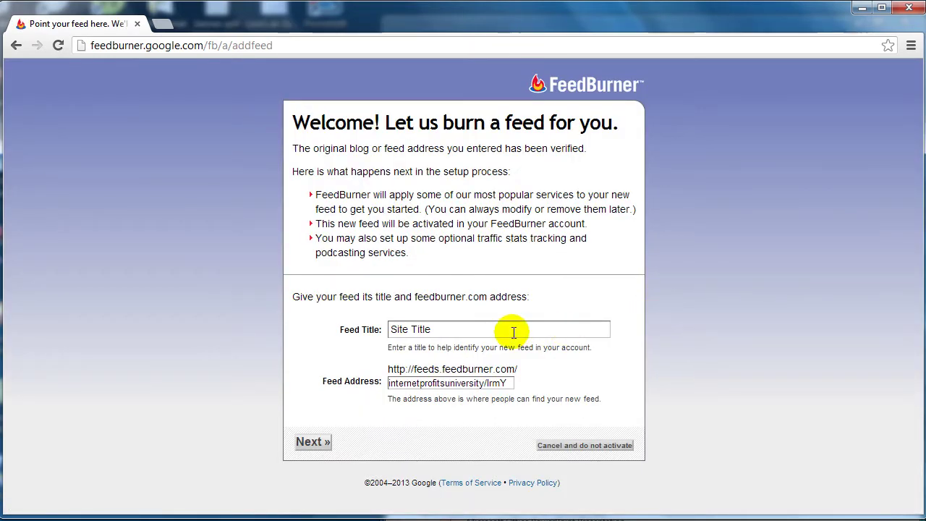
Set the feed title to "Wordpress Training", keep the suggested feed address, and activate the feed.
drag(467, 325, 375, 329)
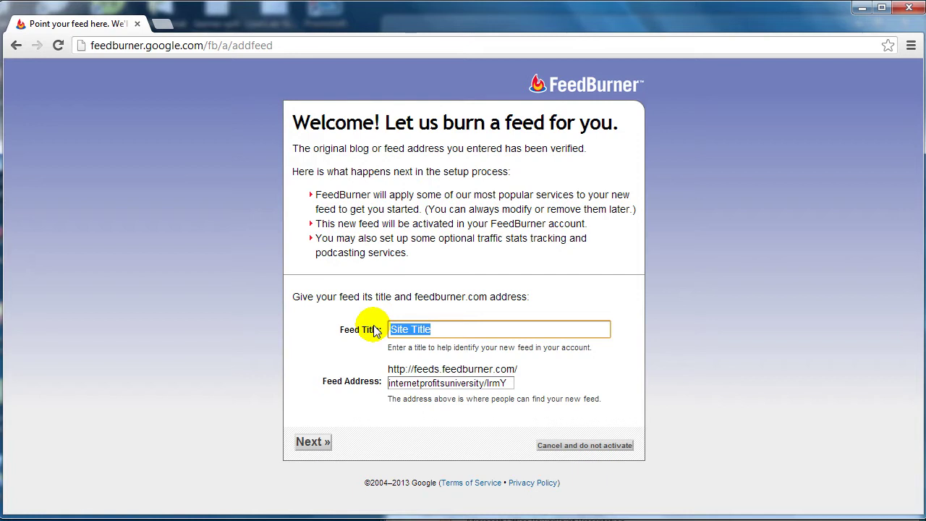
text(Wordpress Training)
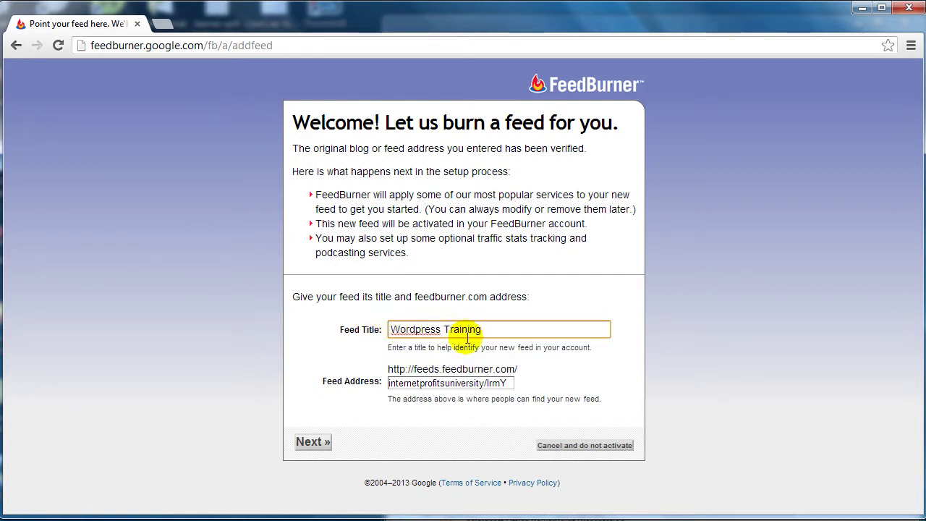
click(313, 441)
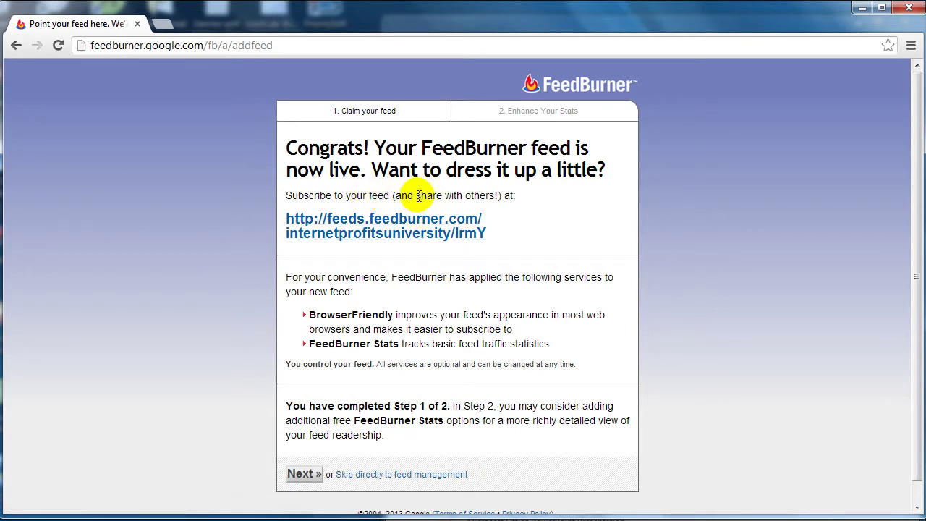
Open the new feed's public FeedBurner address, review its subscription options and current posts, and return to the setup page.
click(412, 224)
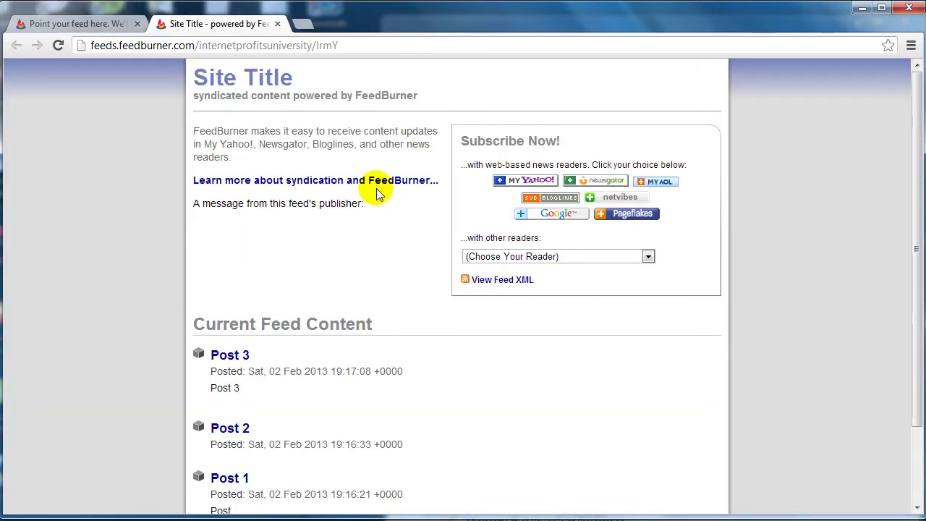
scroll(347, 335, down, 3)
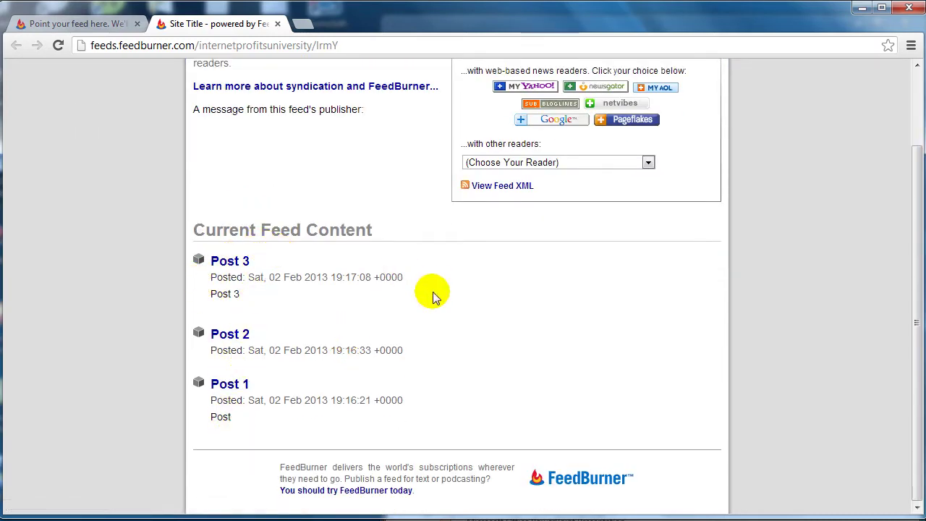
scroll(431, 293, up, 3)
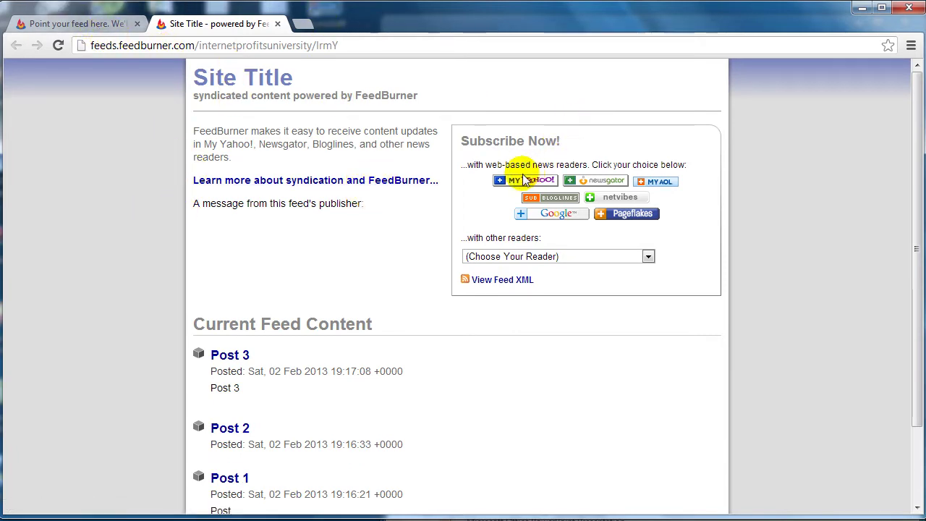
click(197, 45)
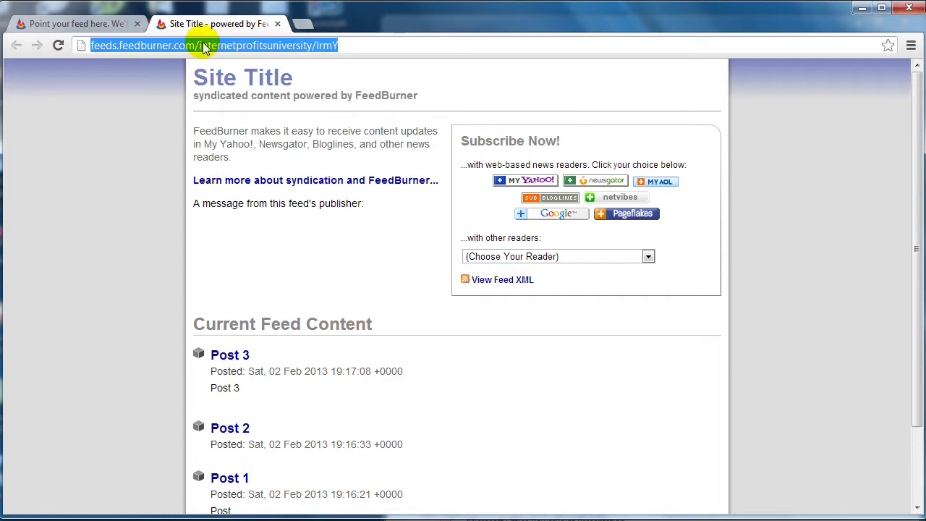
click(90, 27)
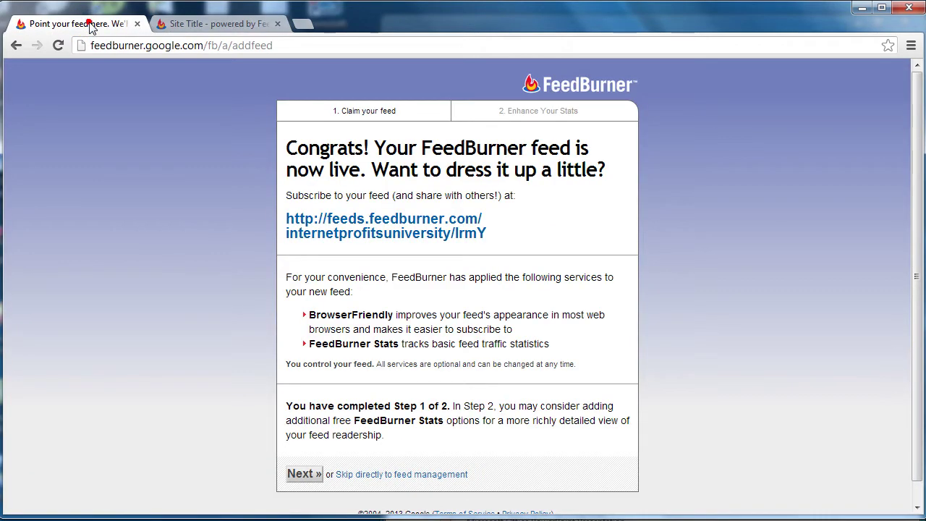
click(243, 25)
key(Delete)
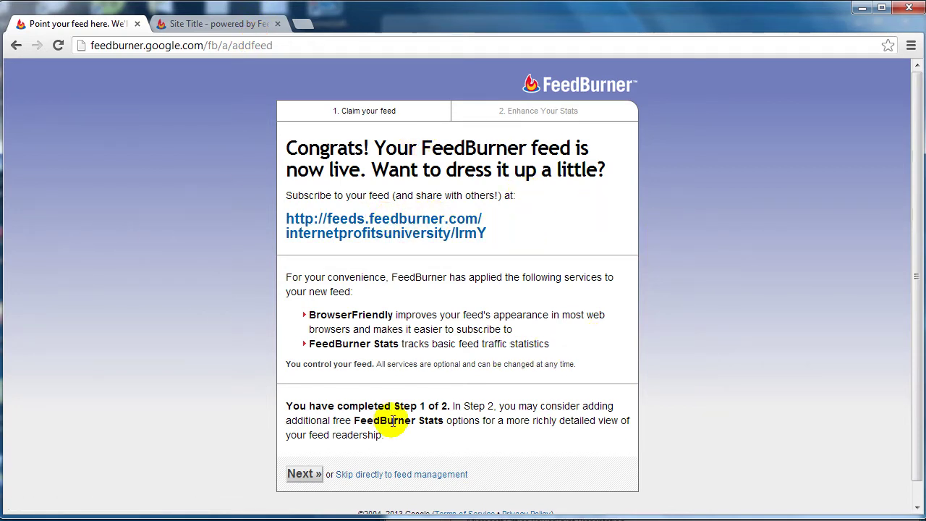
Continue to the feed traffic statistics, enable tracking of clickthroughs plus individual item views and reach, and save the options.
click(305, 474)
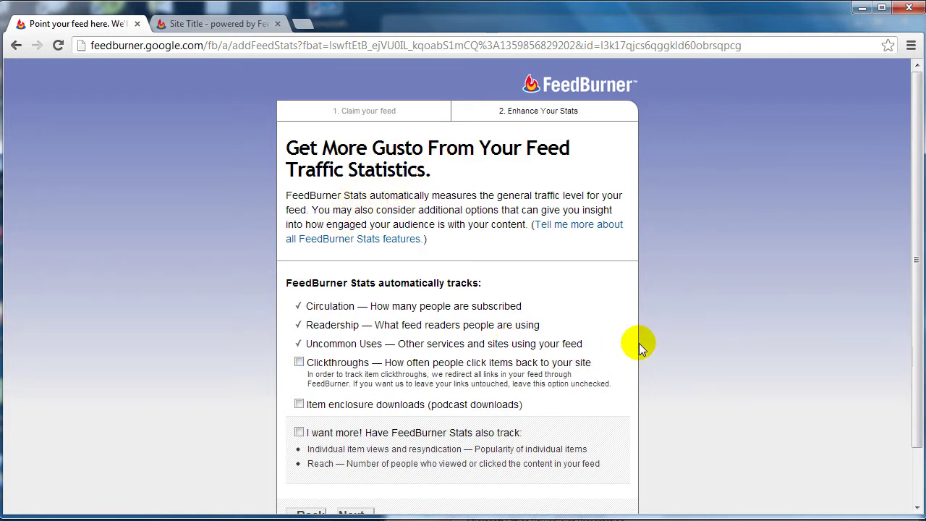
scroll(640, 343, down, 1)
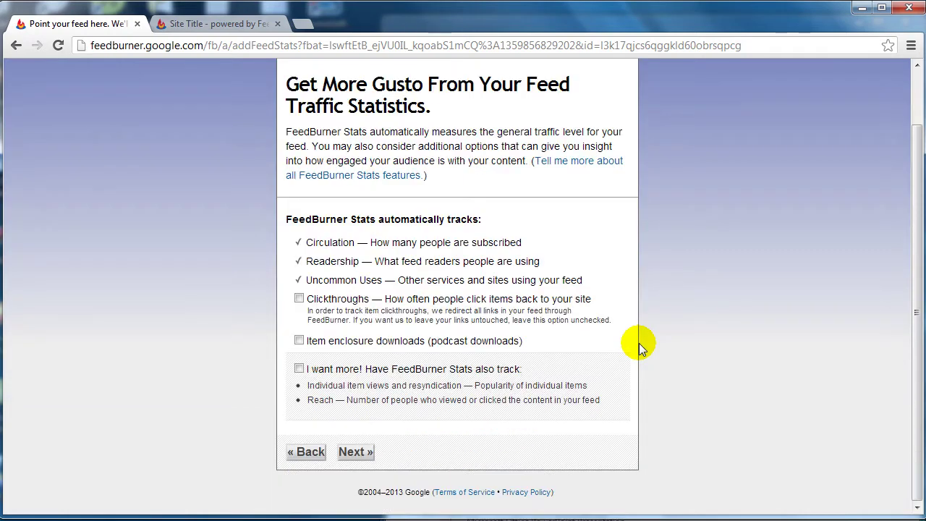
click(299, 298)
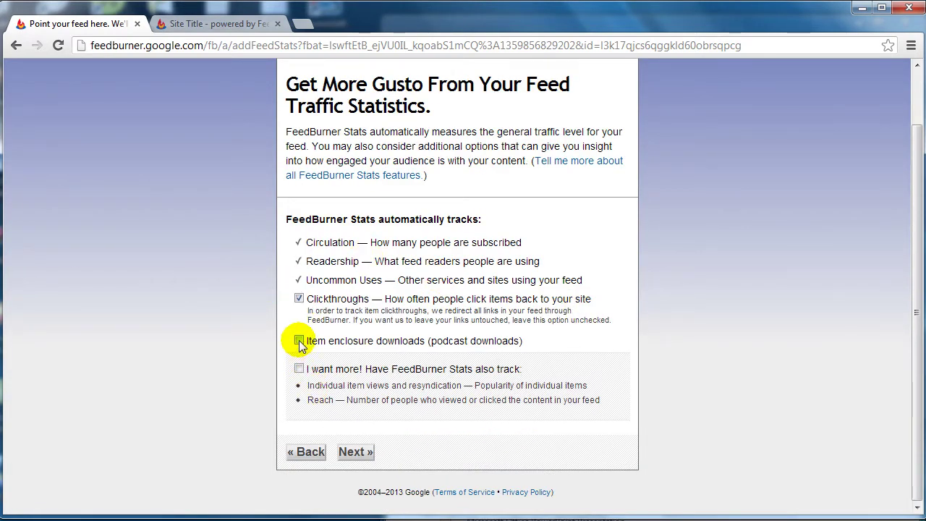
click(299, 369)
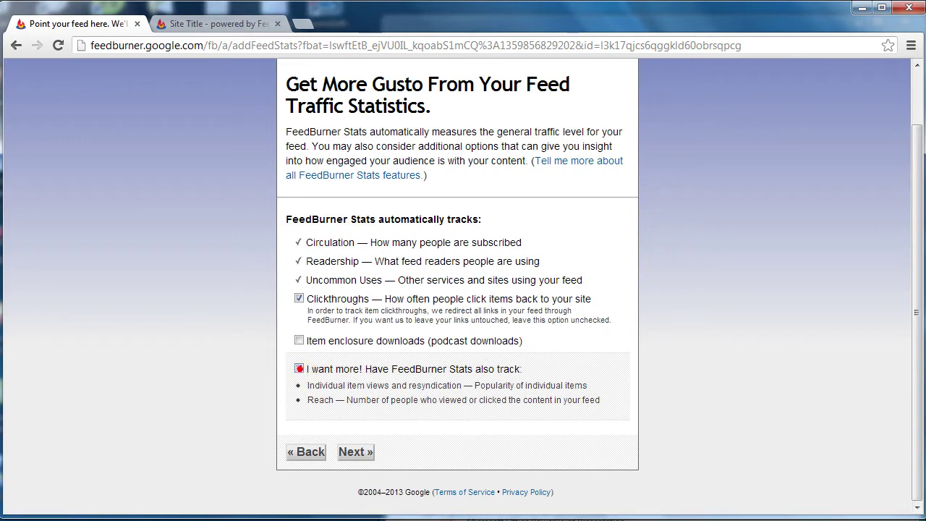
click(351, 453)
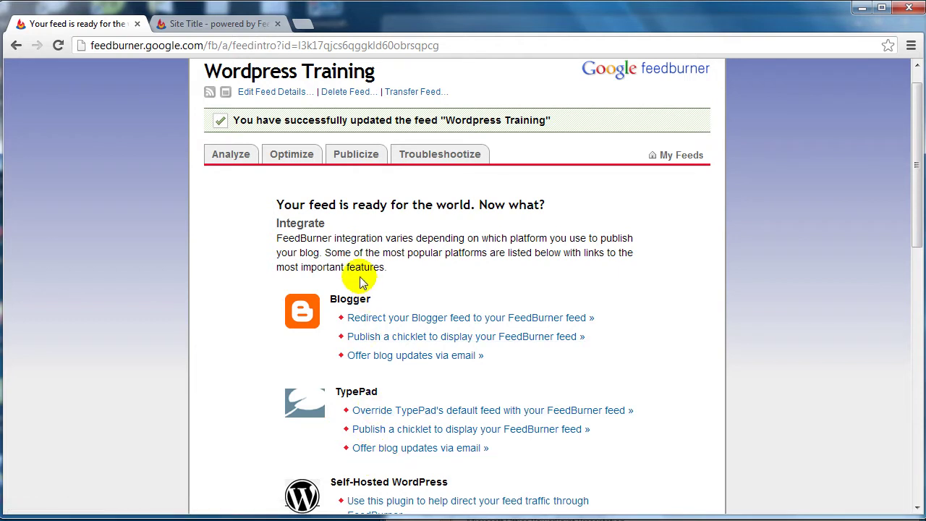
Examine the feed's statistics dashboard, its optimization services, and its publicizing services.
click(239, 157)
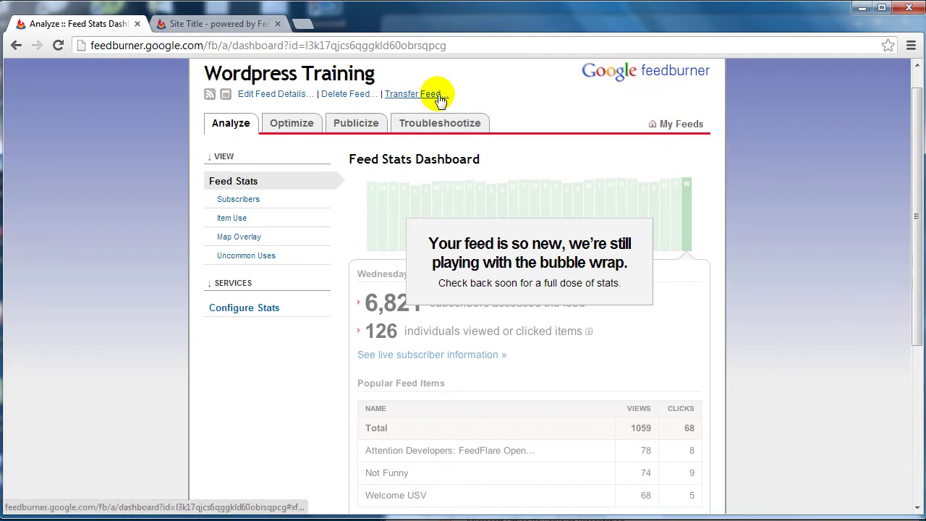
click(289, 124)
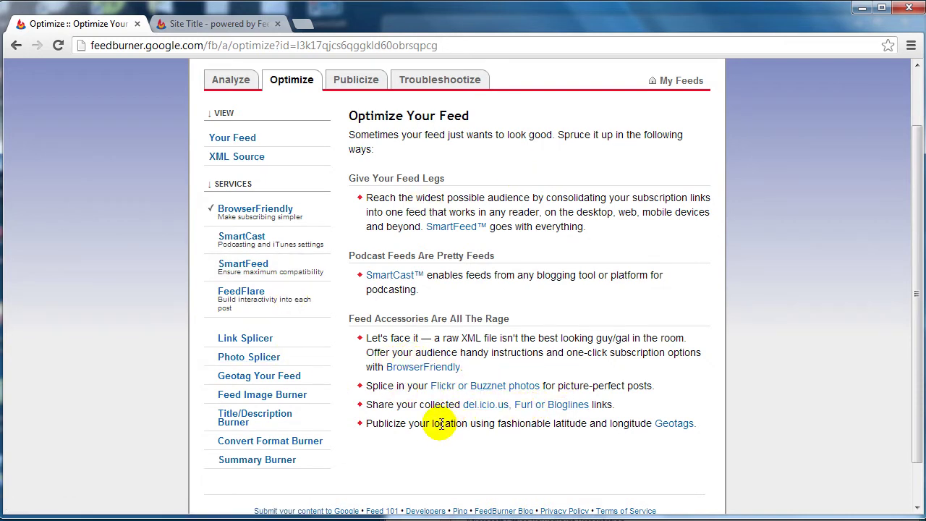
click(346, 82)
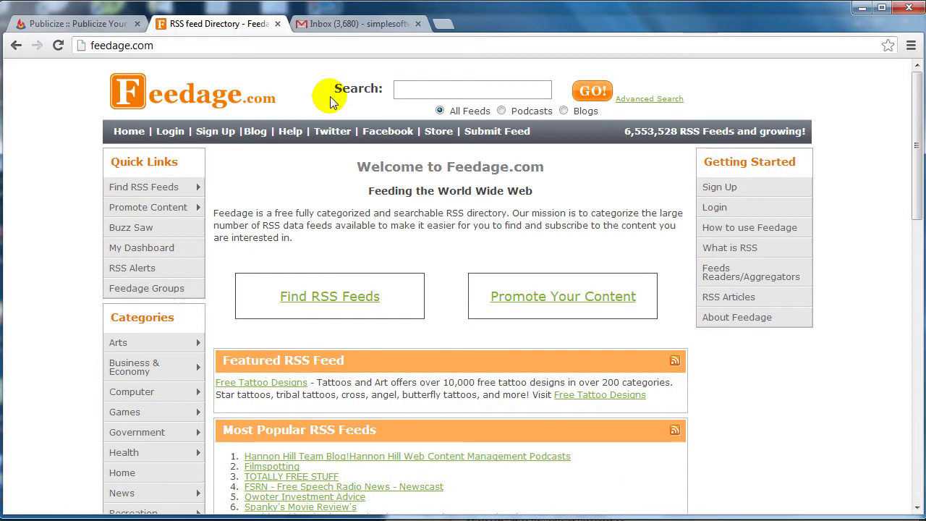
Open the feed submission page on Feedage.com and view the username and password fields of its login form.
drag(333, 26, 331, 90)
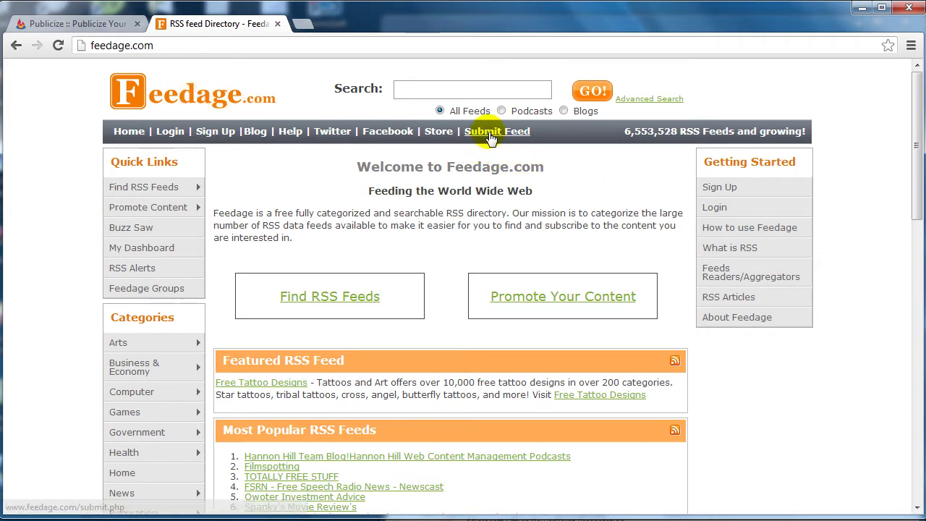
click(491, 135)
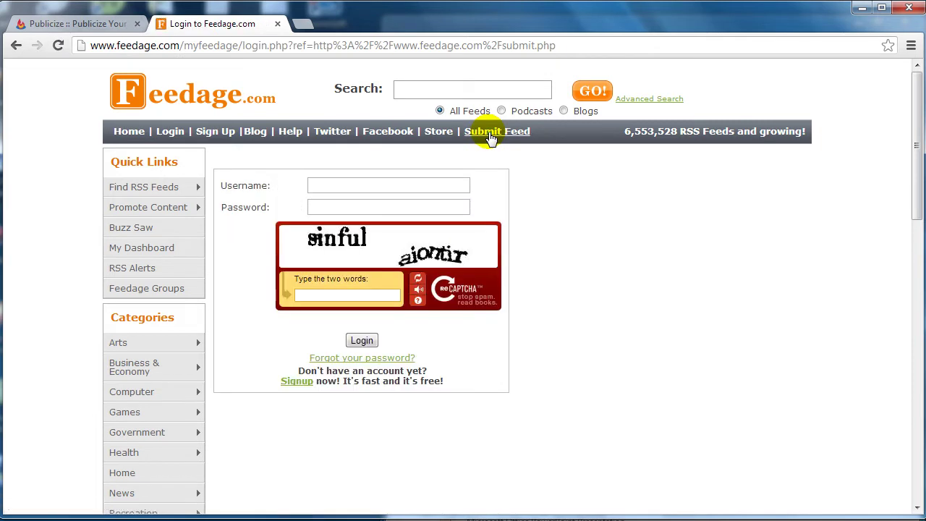
click(377, 192)
click(367, 208)
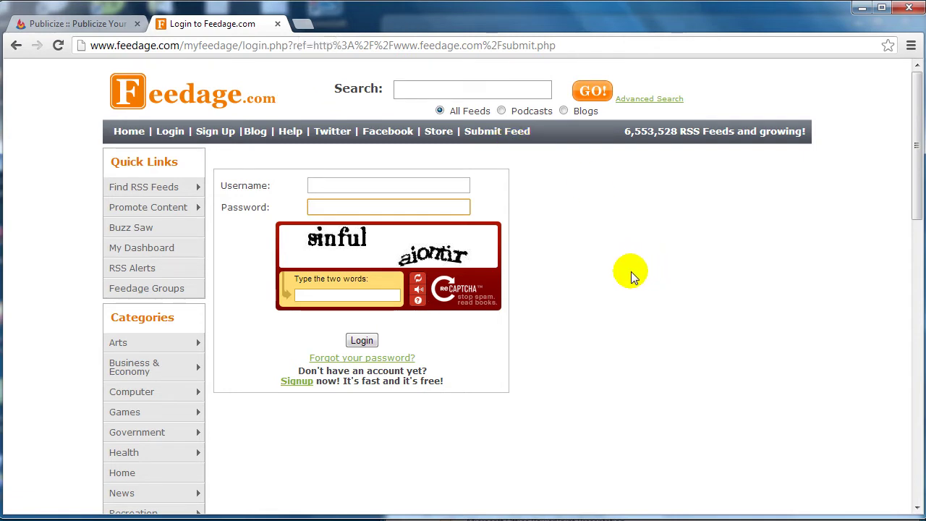
Go to fiverr.com, search for "rss submission", and look through the offered gigs.
click(217, 45)
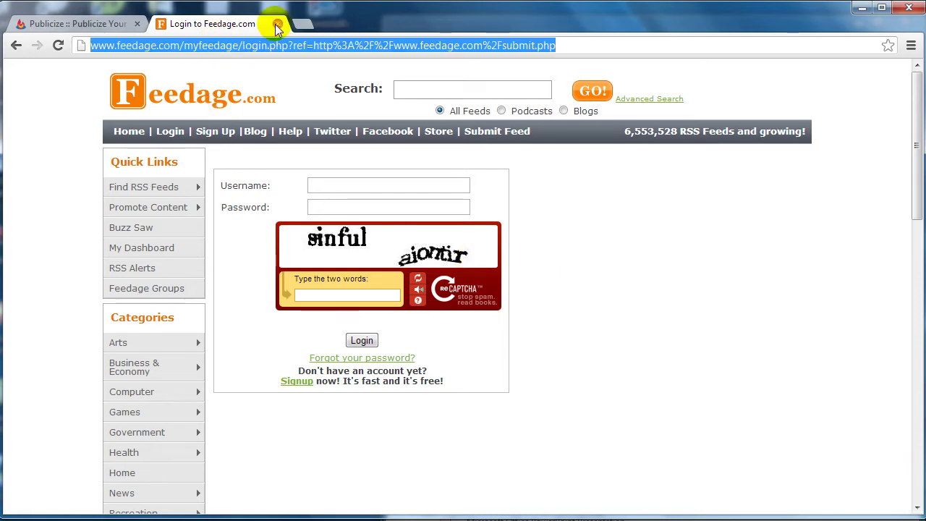
text(fiverr.)
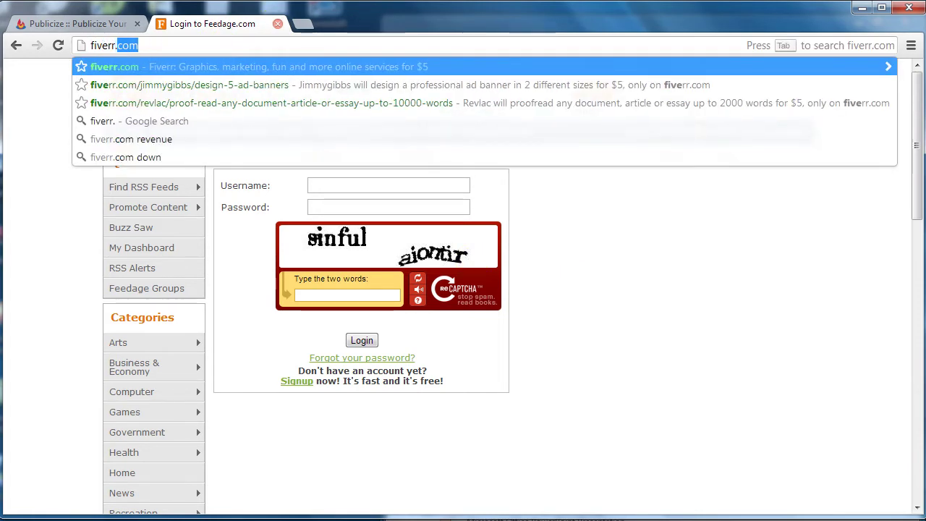
key(Return)
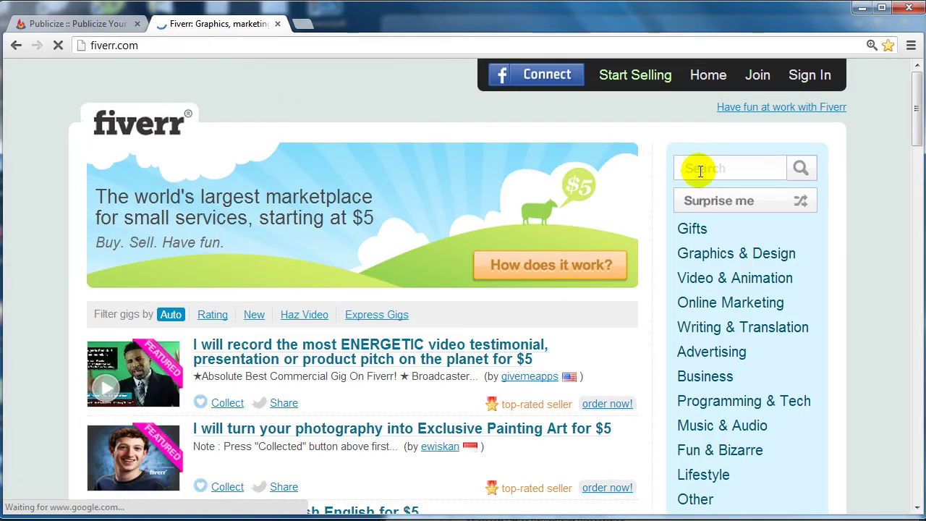
click(697, 170)
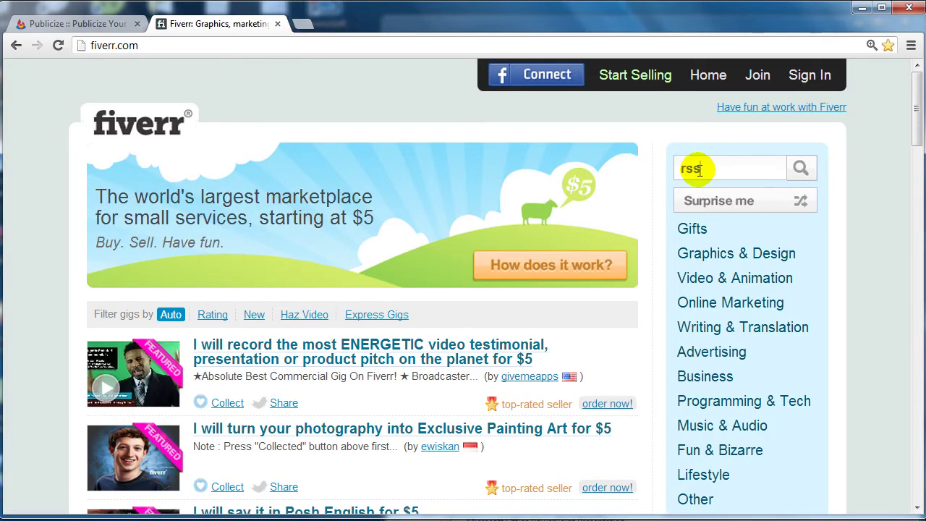
key(Return)
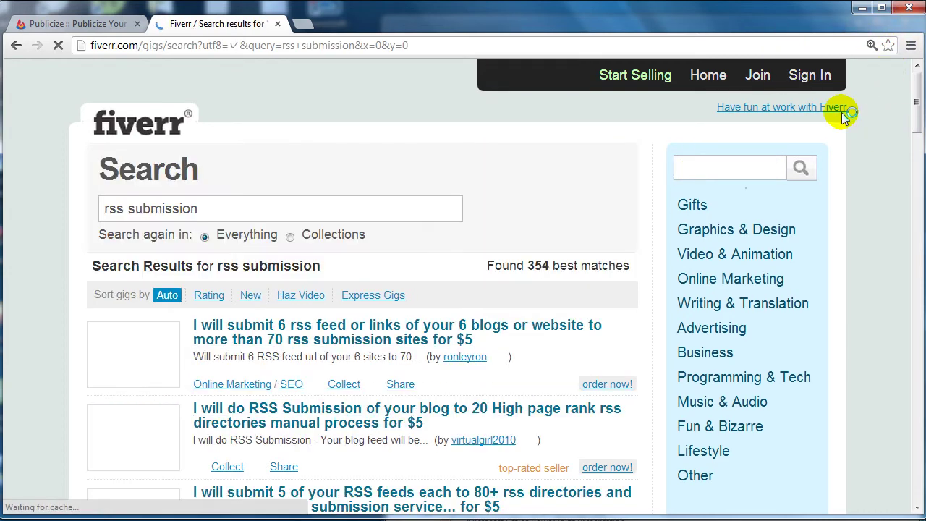
scroll(427, 215, down, 1)
scroll(490, 199, down, 1)
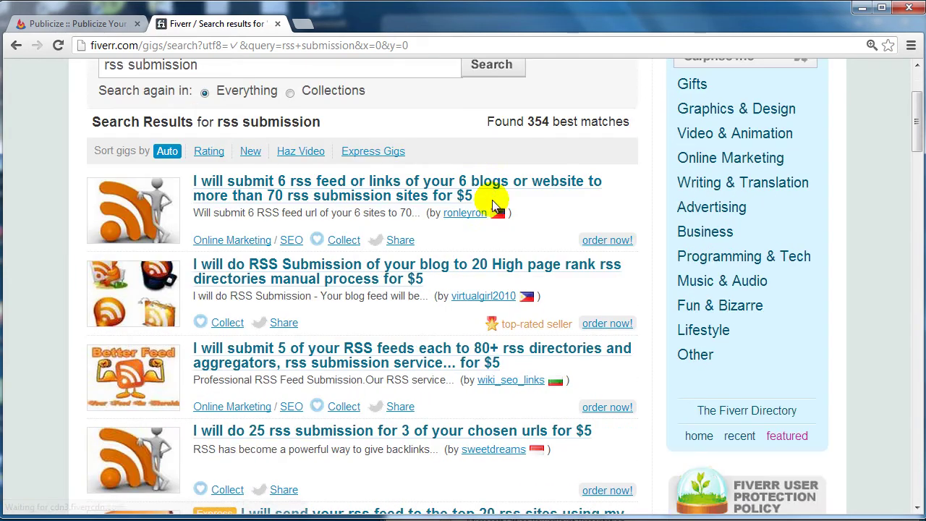
Sort the "rss submission" gigs by rating and look through them for RSS feed submission offers.
click(204, 153)
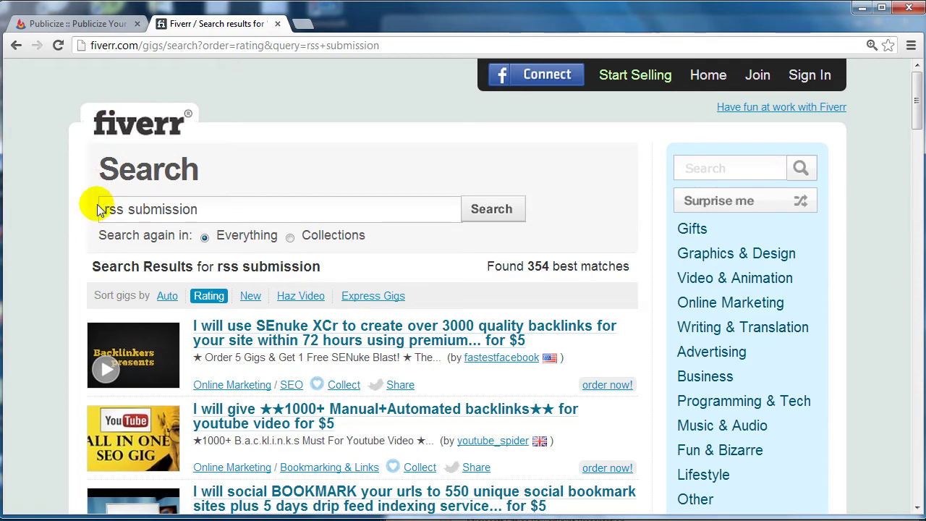
scroll(81, 217, down, 4)
scroll(72, 217, up, 3)
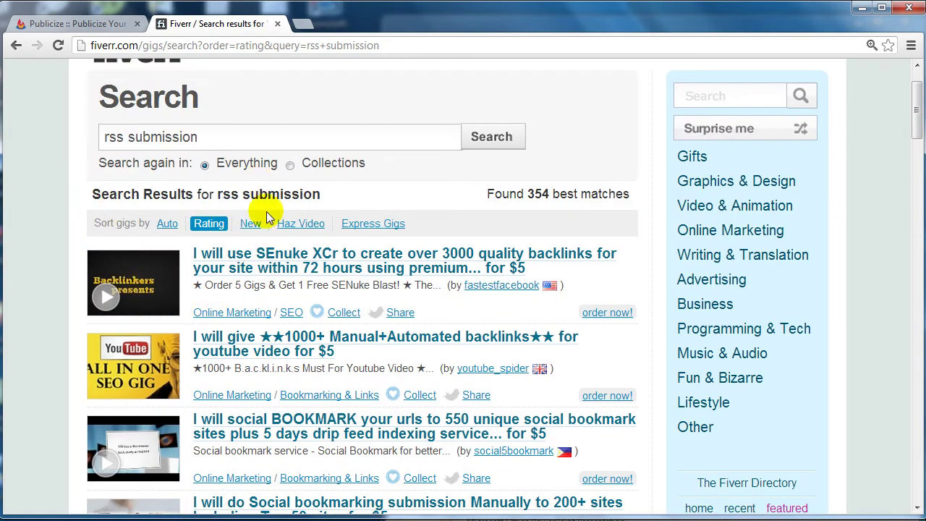
scroll(350, 251, down, 1)
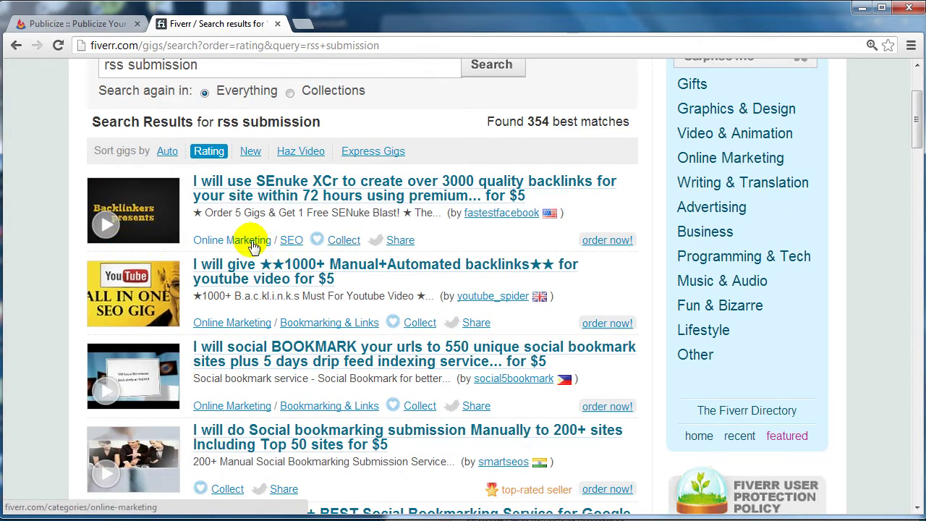
scroll(347, 289, down, 1)
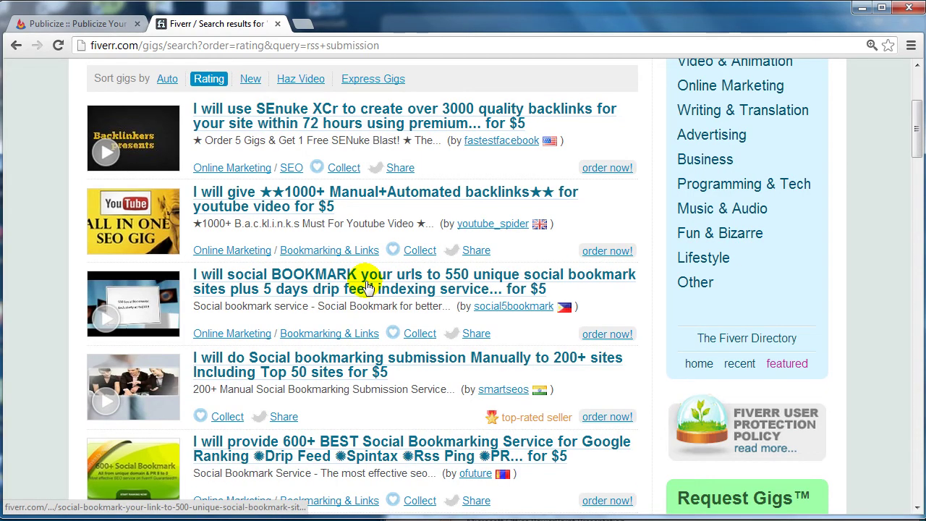
scroll(367, 287, down, 2)
scroll(366, 286, down, 1)
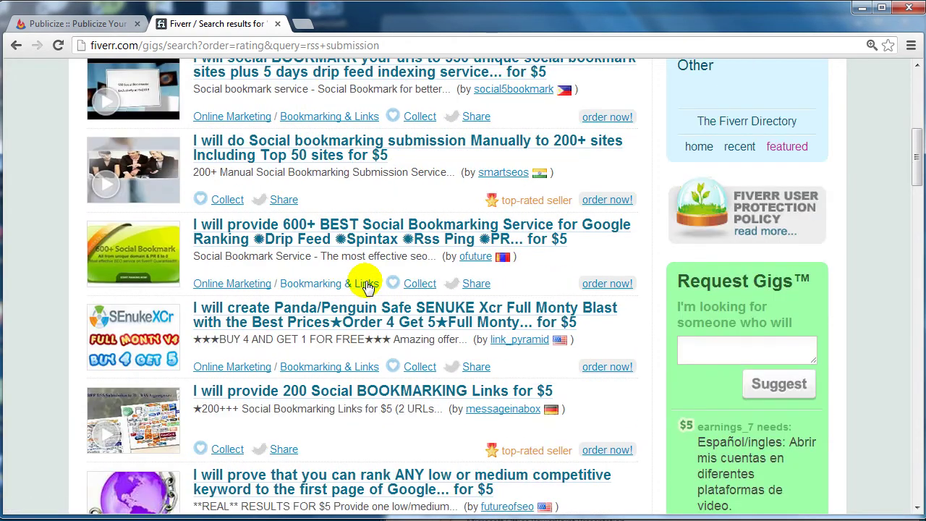
scroll(365, 284, down, 2)
scroll(366, 282, up, 6)
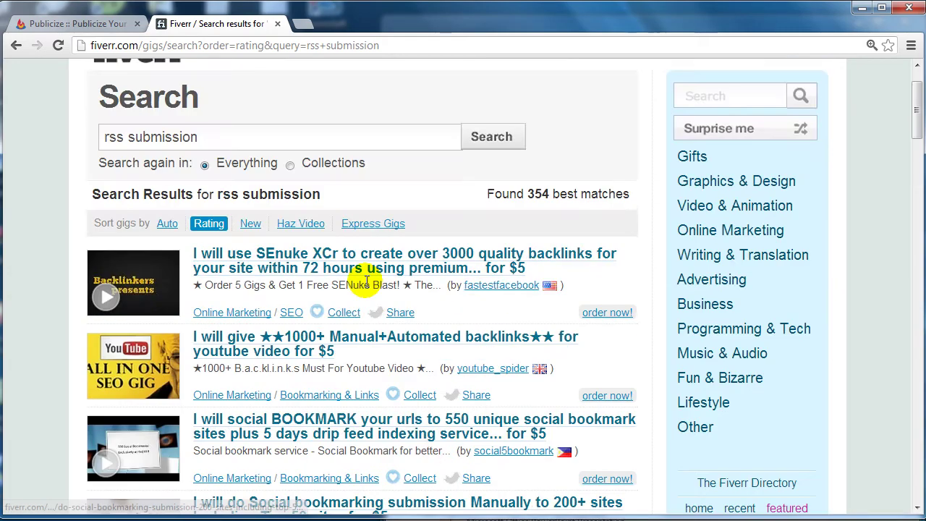
scroll(366, 282, down, 6)
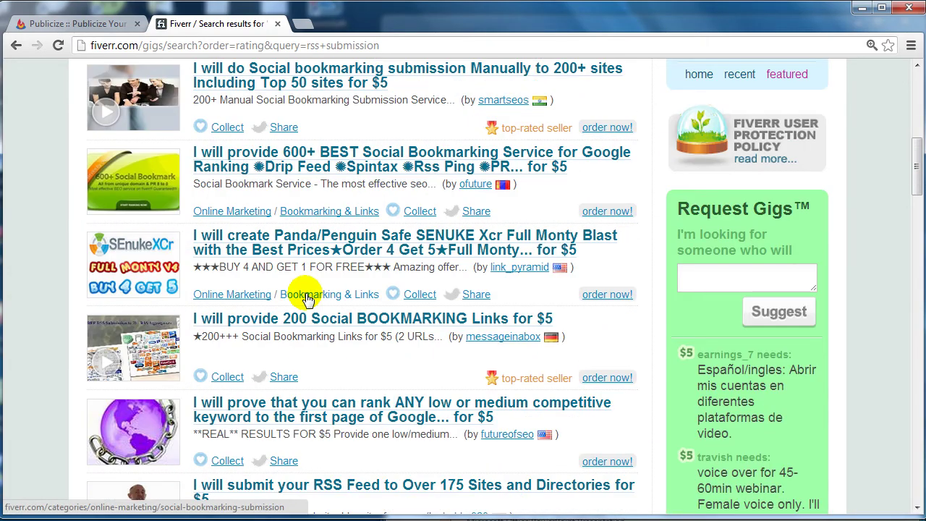
scroll(306, 299, down, 1)
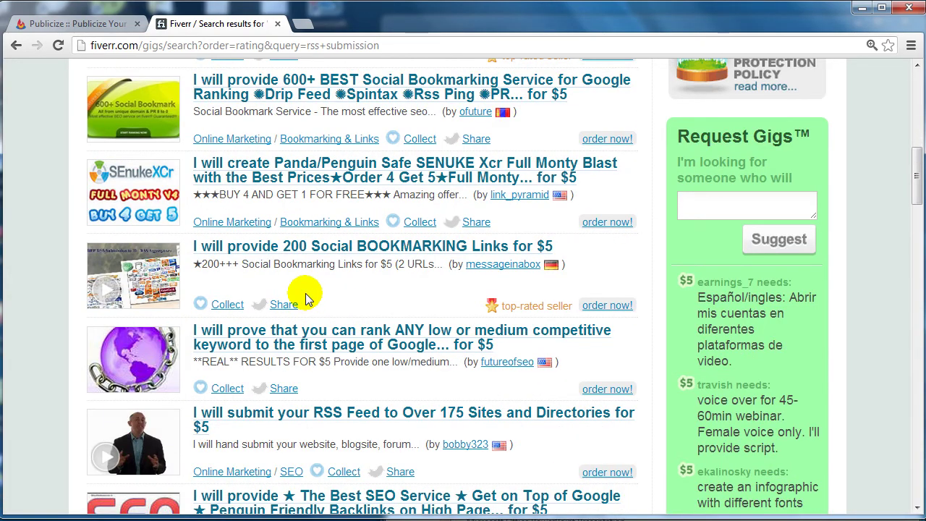
Search the gigs for "submit rss" and look through the results for RSS directory submission offers.
scroll(306, 299, up, 7)
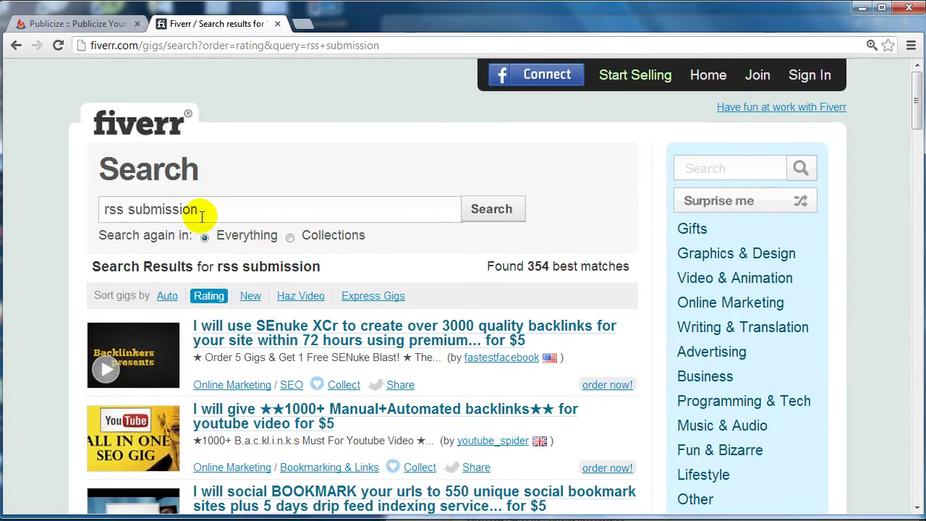
triple_click(202, 209)
text(su)
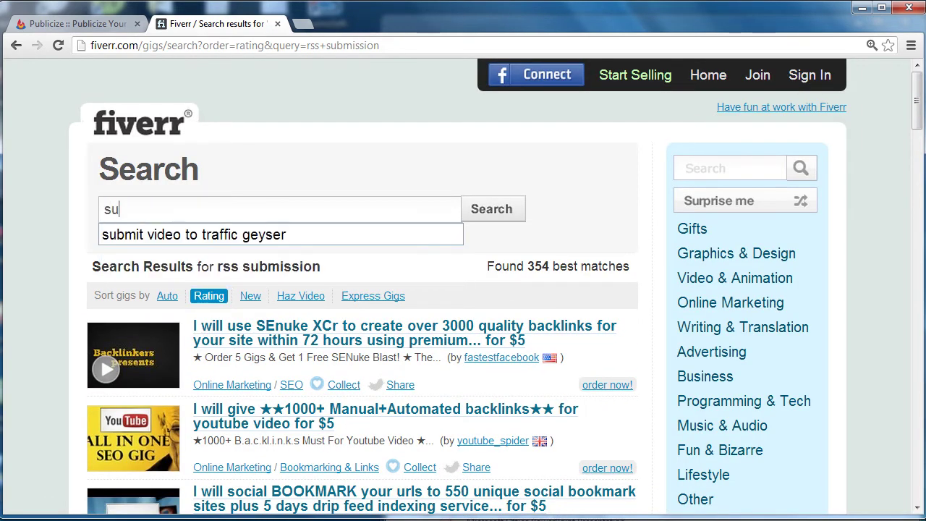
text(bmit rss)
key(Return)
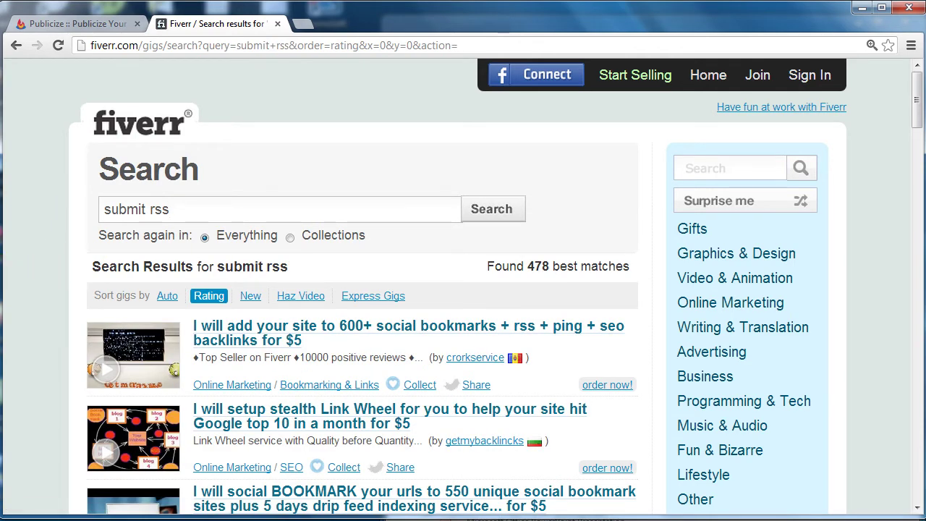
scroll(333, 264, down, 1)
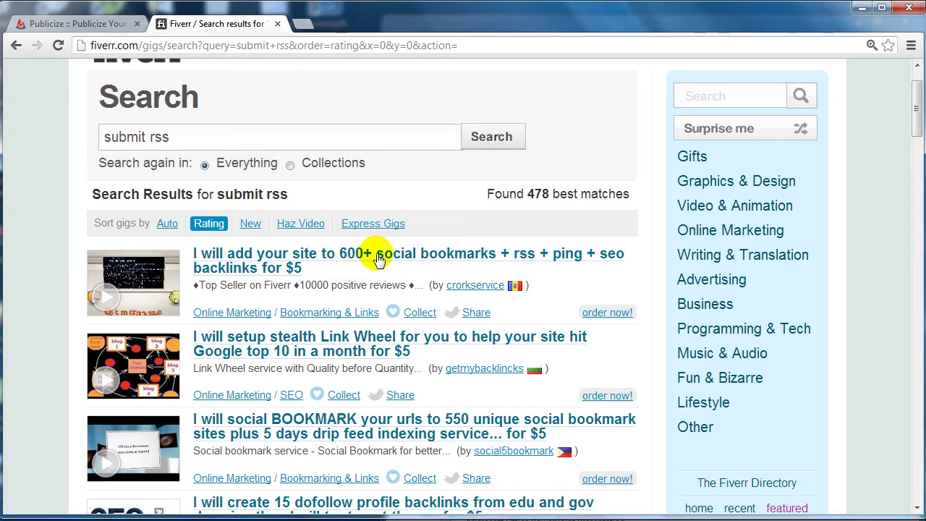
scroll(327, 311, down, 1)
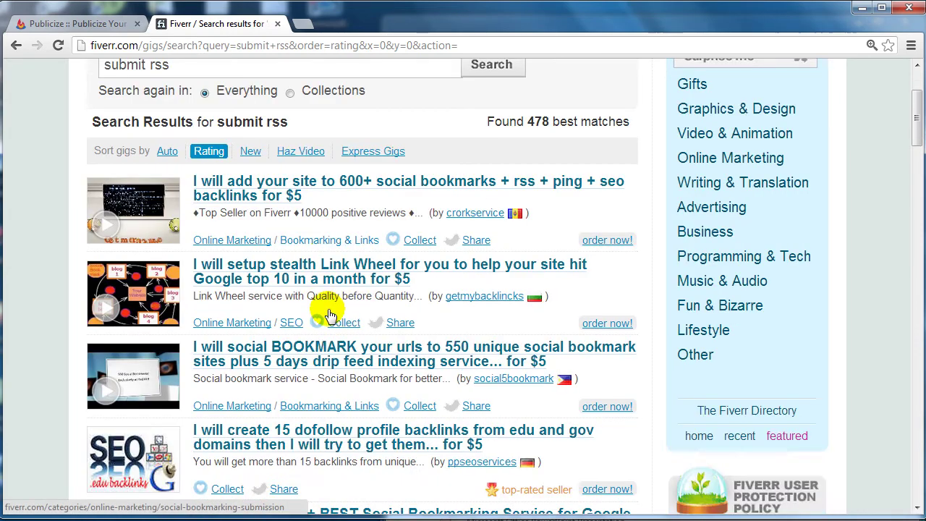
scroll(329, 317, down, 3)
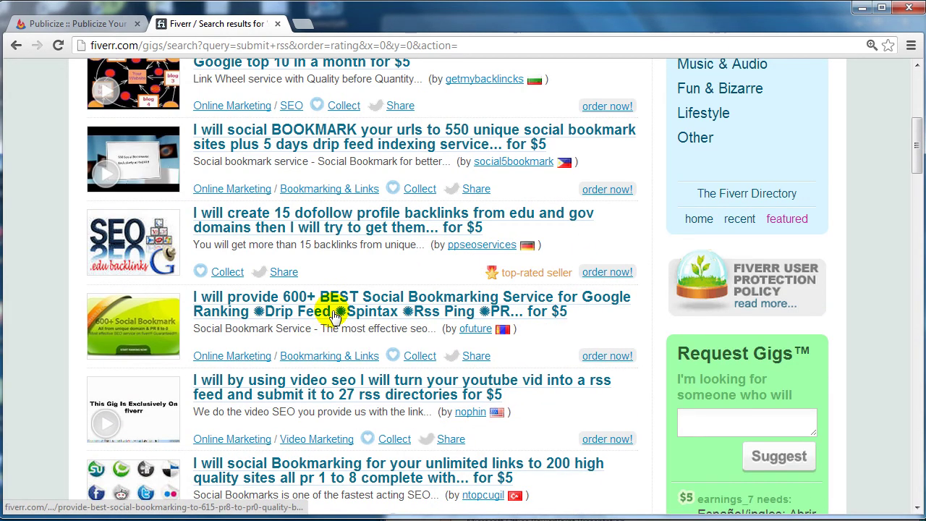
scroll(335, 311, down, 3)
scroll(327, 318, down, 1)
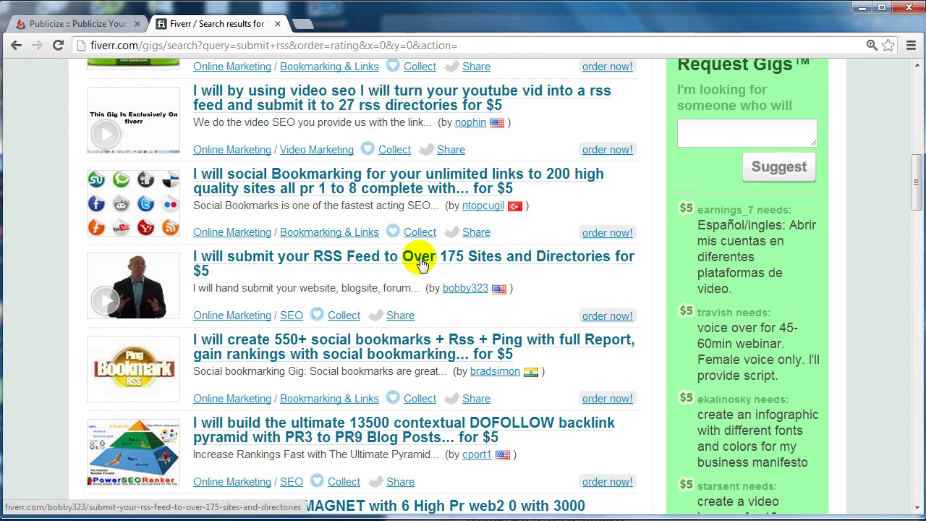
Open the 175-site, Mass Syndication Alchemy and 20-directory RSS submission gigs in separate background tabs, and check the gigs listed below them.
middle_click(422, 264)
scroll(412, 272, down, 2)
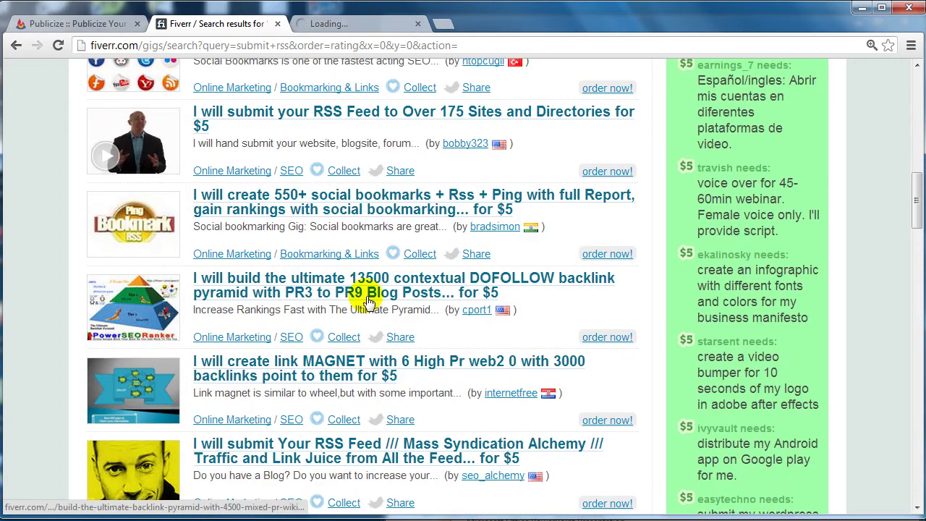
scroll(370, 302, down, 1)
scroll(368, 302, down, 1)
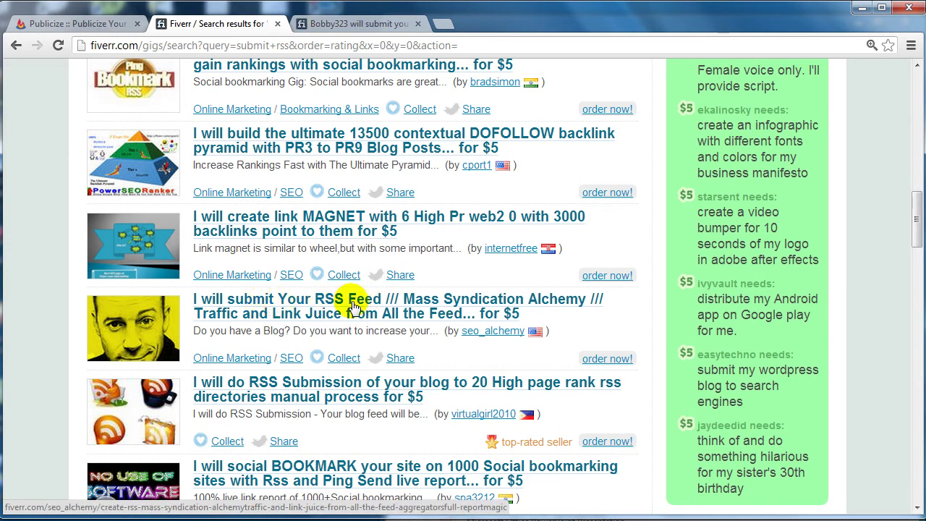
middle_click(450, 308)
scroll(427, 309, down, 1)
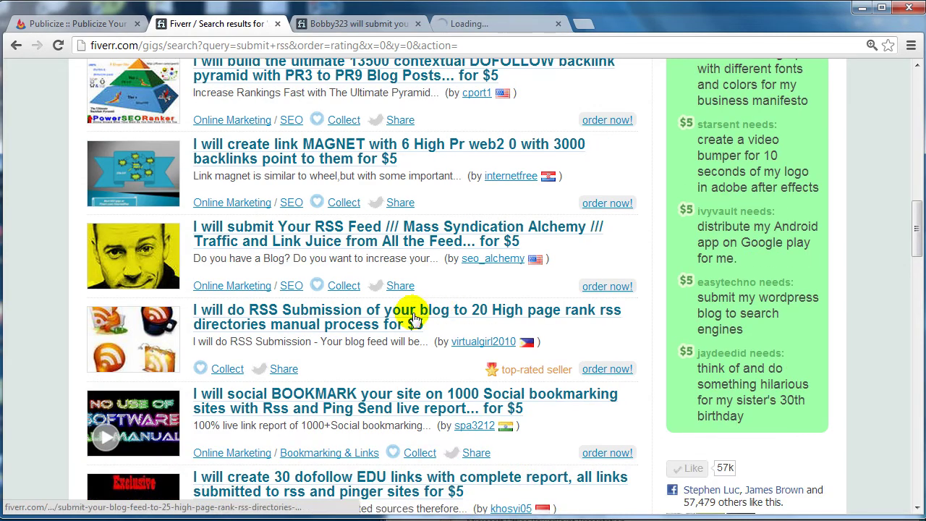
middle_click(329, 326)
scroll(329, 325, down, 1)
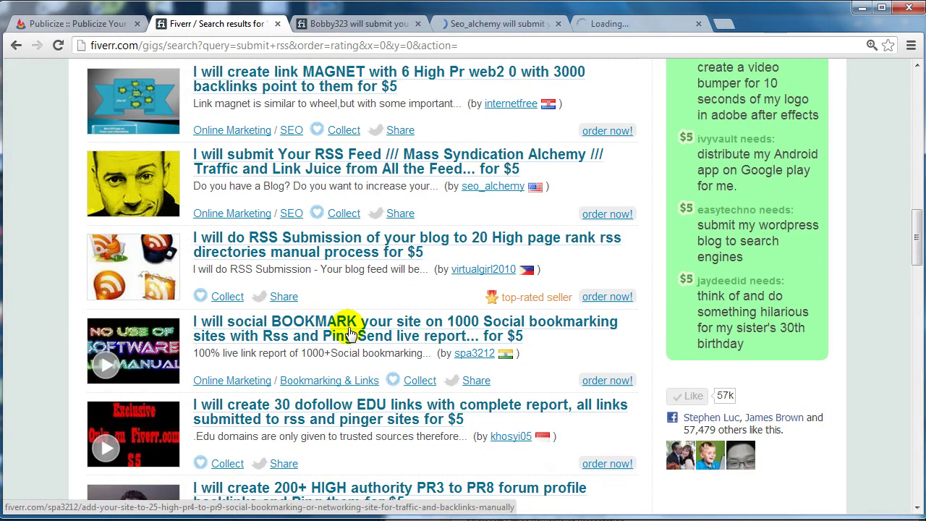
scroll(349, 334, down, 1)
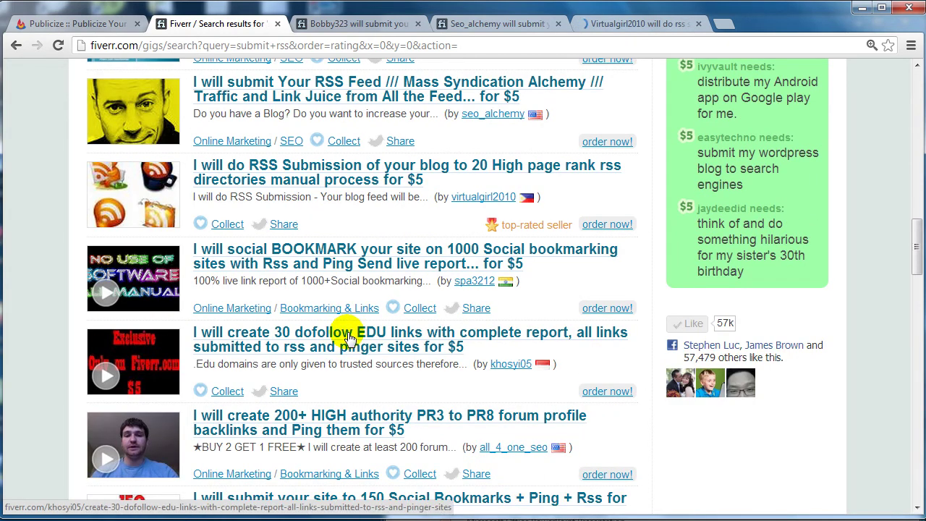
scroll(349, 334, down, 1)
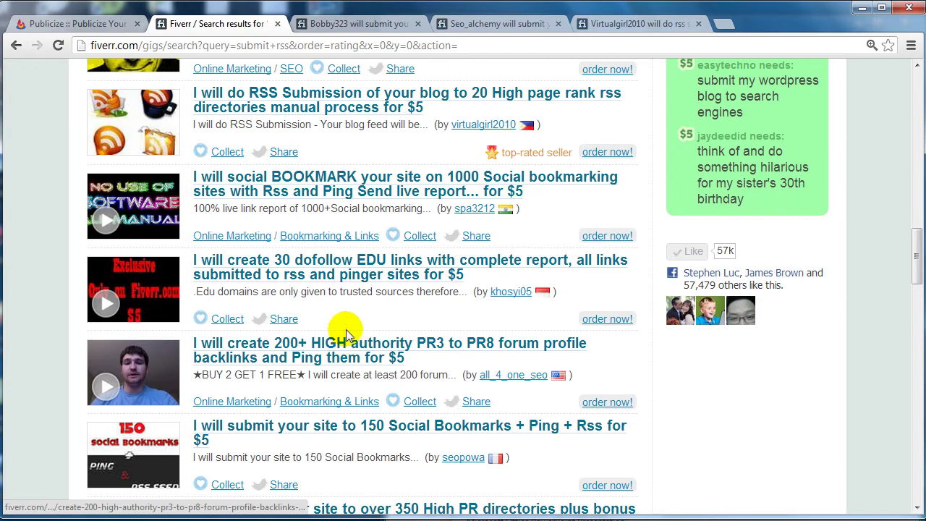
scroll(347, 326, down, 1)
scroll(347, 322, up, 4)
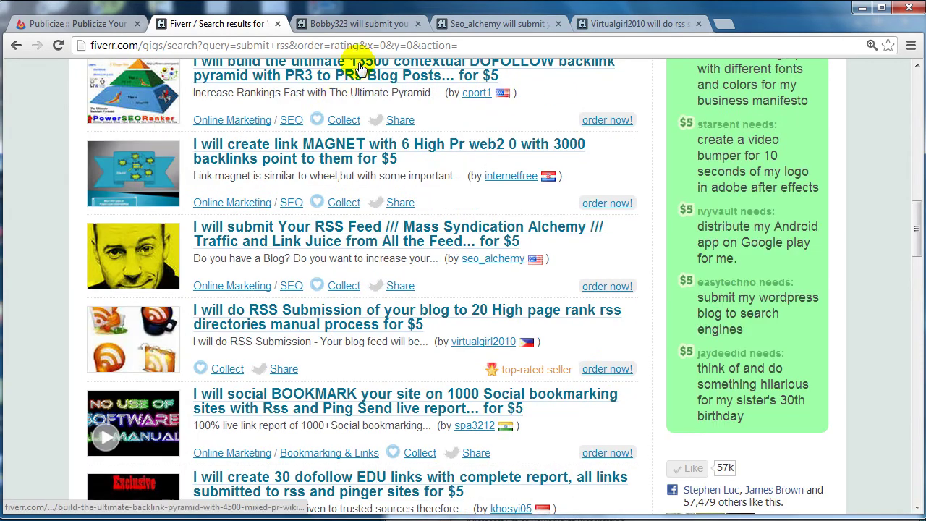
Examine the gig for submitting an RSS feed to over 175 sites, including its description, extras, review totals and buyer feedback.
click(426, 25)
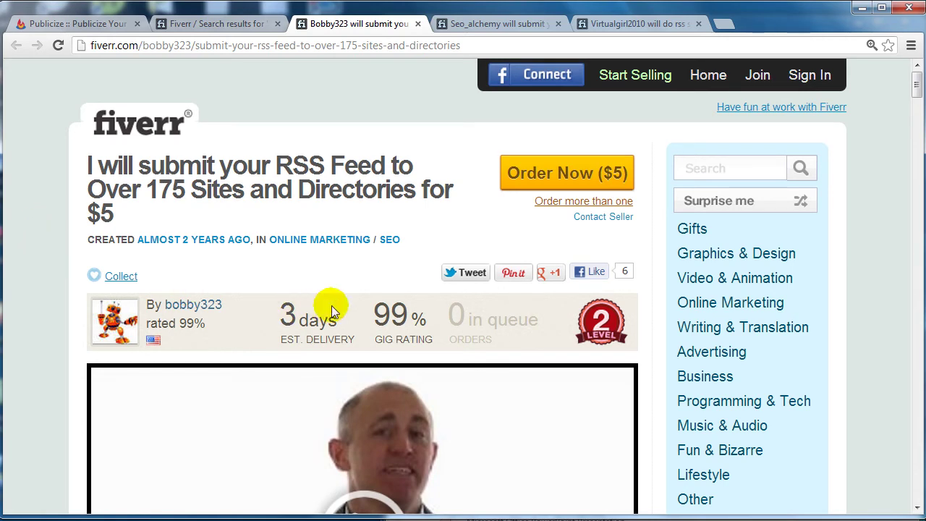
scroll(68, 314, down, 10)
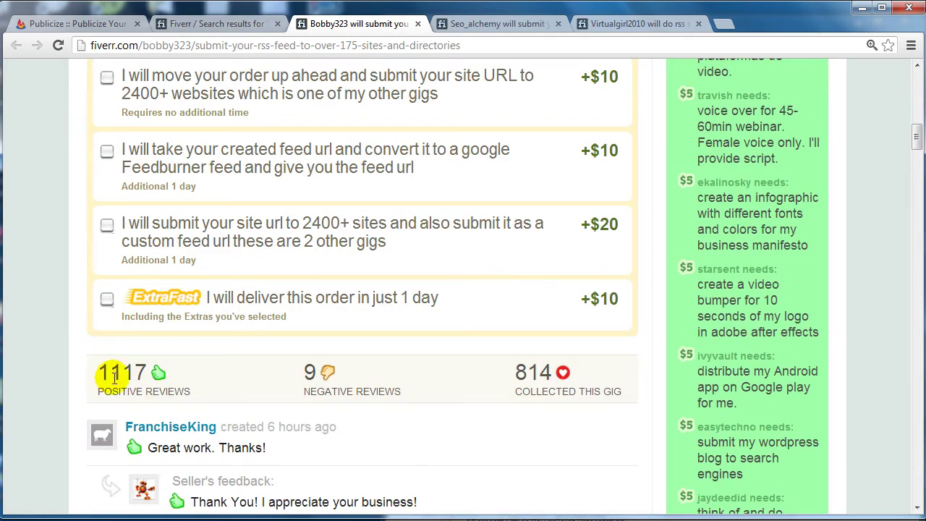
scroll(57, 351, up, 3)
scroll(72, 345, down, 1)
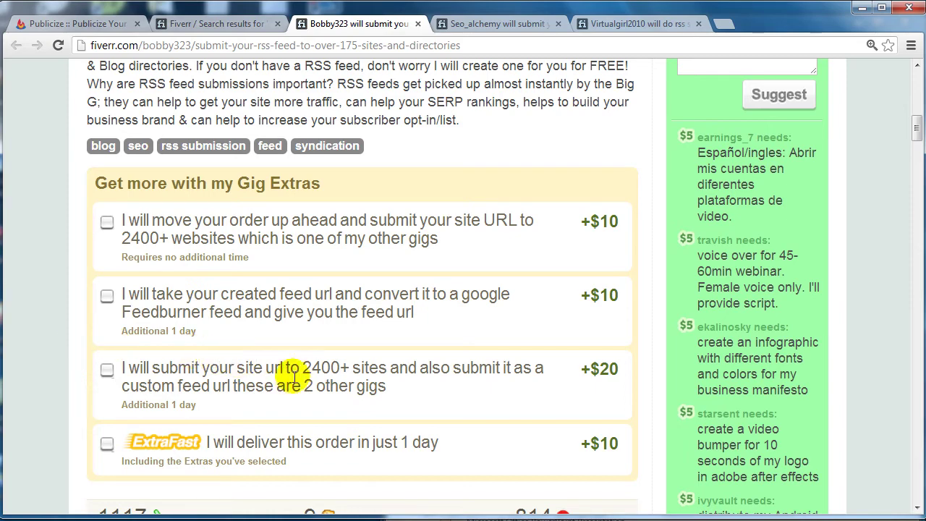
scroll(491, 282, down, 6)
scroll(488, 285, down, 3)
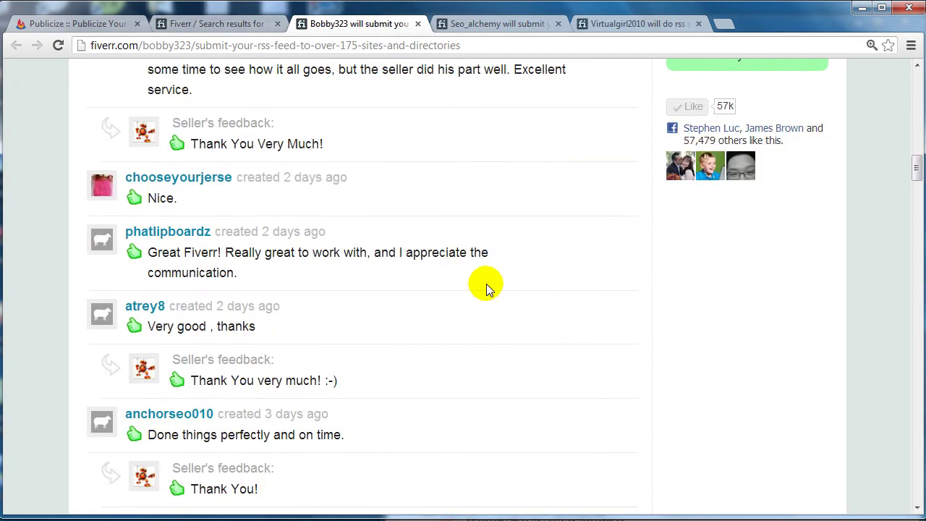
scroll(475, 289, down, 4)
scroll(470, 296, up, 1)
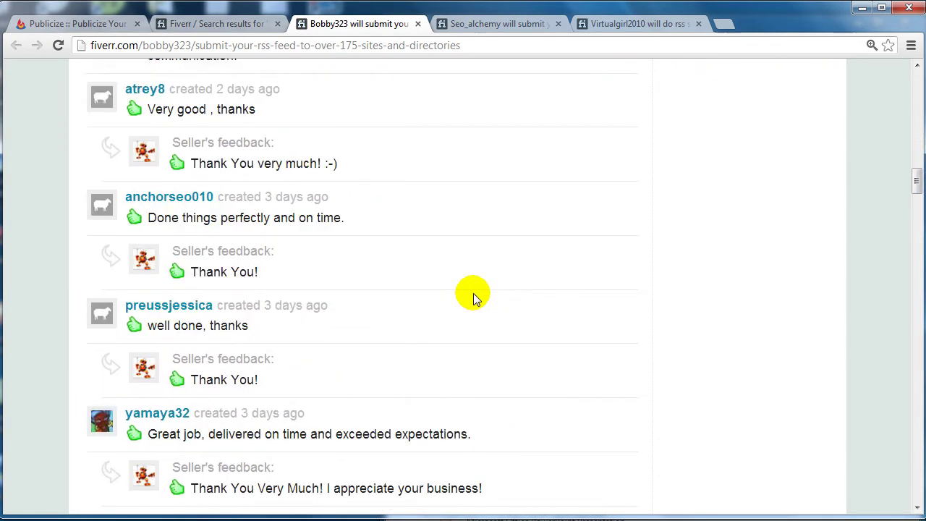
scroll(469, 297, down, 4)
scroll(469, 297, down, 2)
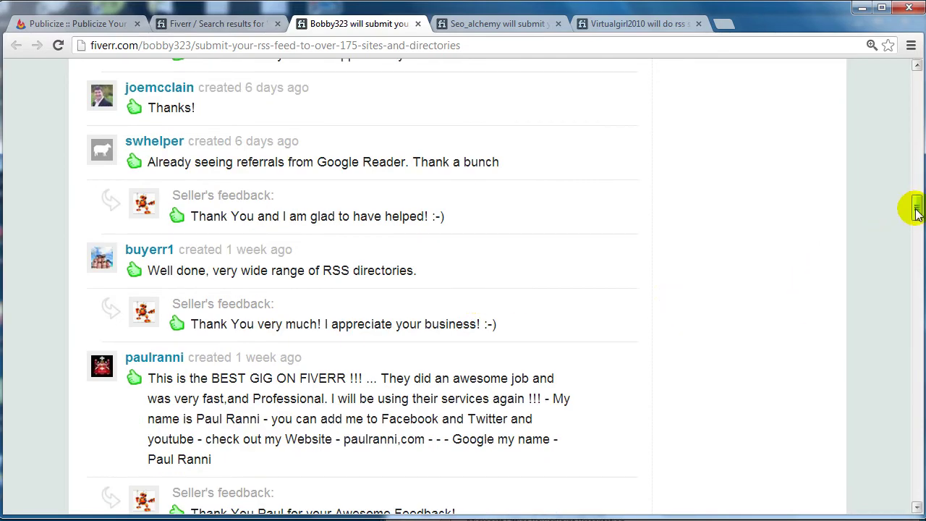
drag(916, 207, 912, 56)
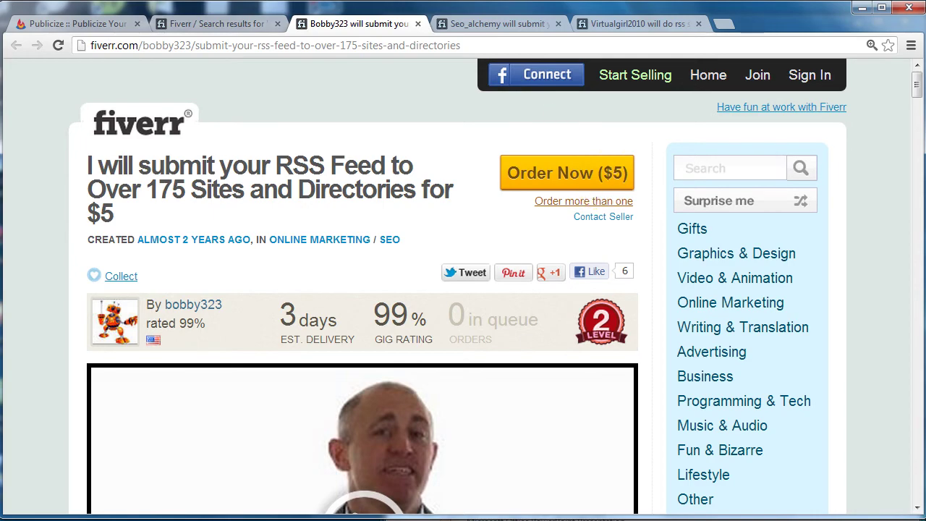
View the Mass Syndication Alchemy gig and check its extras and reviews.
click(489, 27)
scroll(426, 258, down, 9)
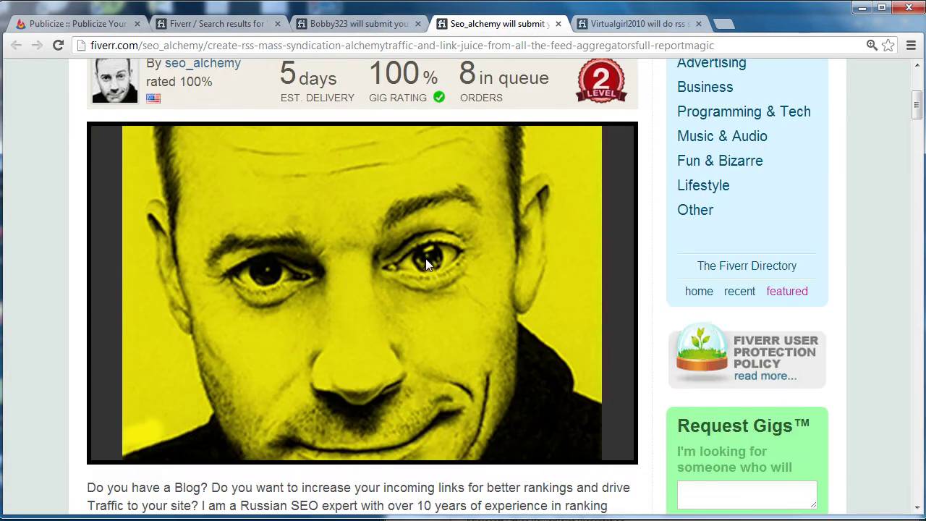
scroll(415, 258, down, 3)
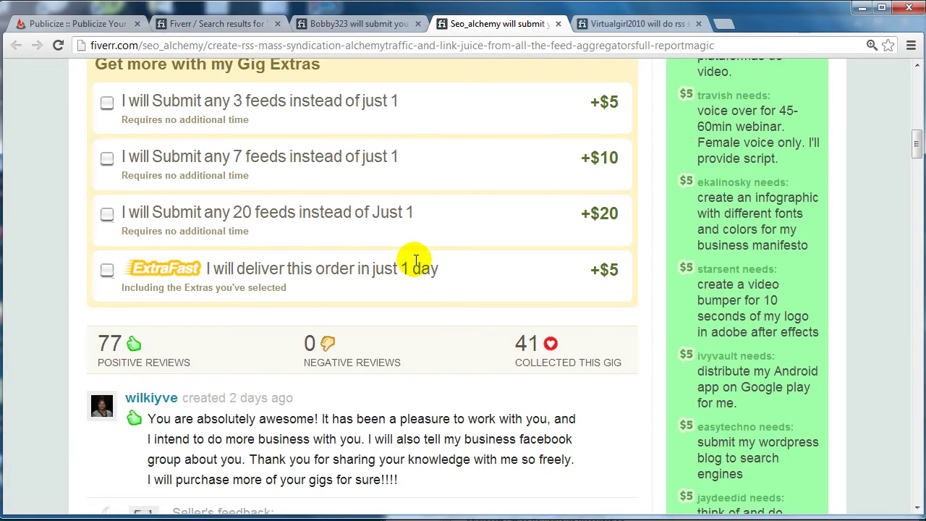
View the gig for 20 high page rank RSS directories and briefly highlight the directory wording in its title.
click(608, 25)
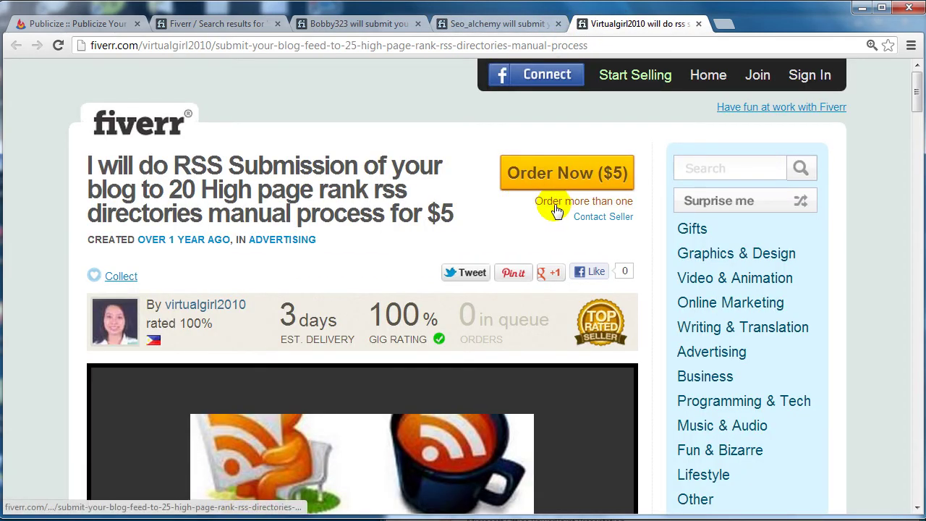
scroll(551, 204, down, 2)
scroll(535, 202, up, 2)
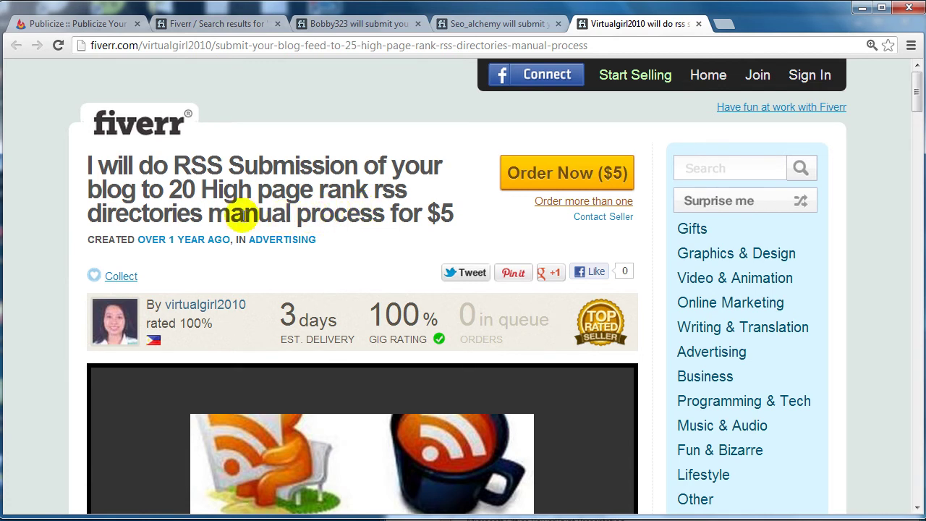
drag(171, 191, 369, 207)
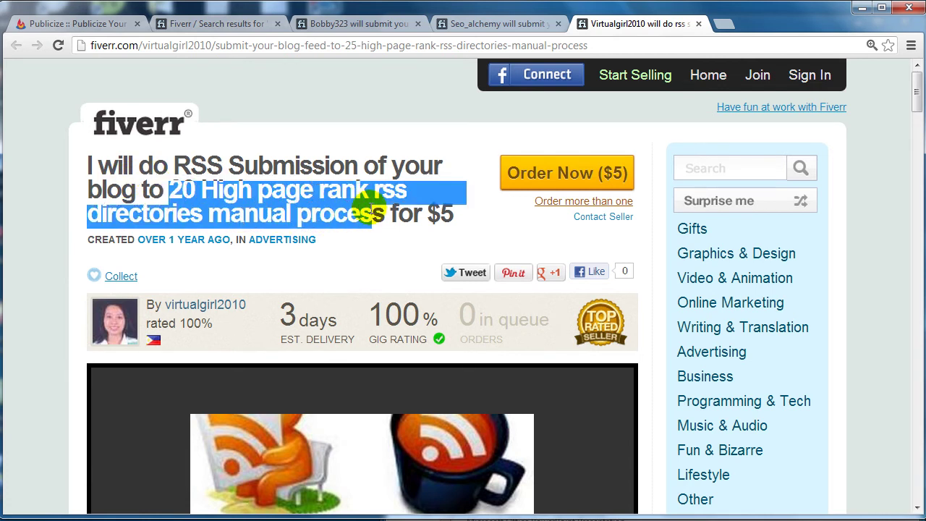
click(368, 208)
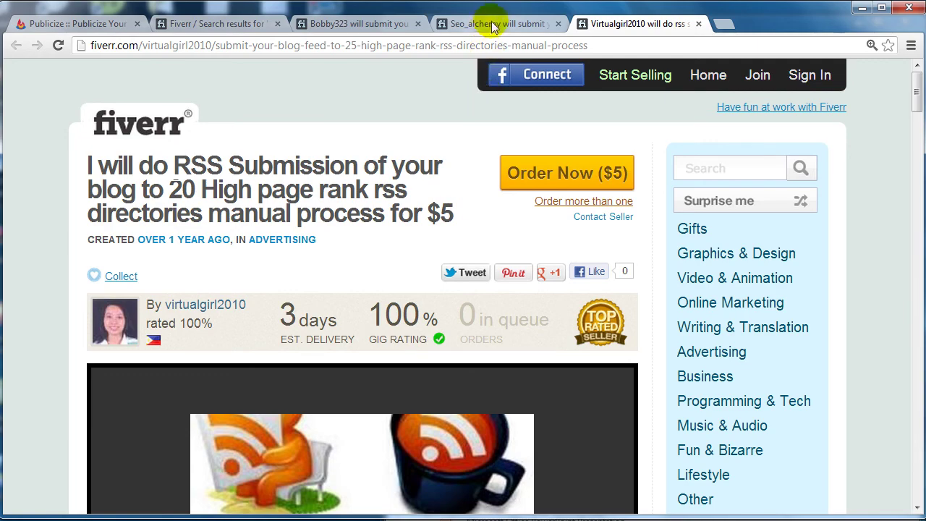
Return to the Mass Syndication Alchemy gig, close the 175-site gig's tab, and review the remaining gig's extras and reviews.
click(457, 27)
scroll(372, 115, up, 10)
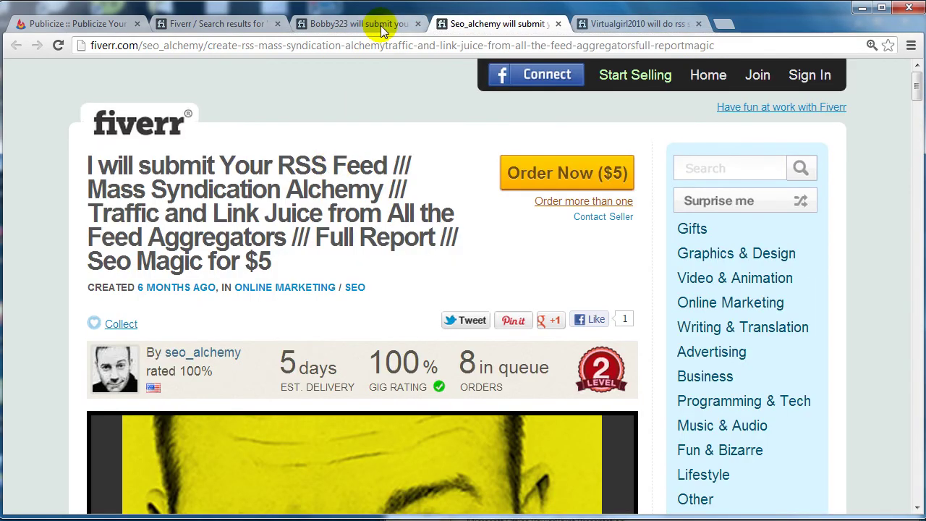
click(418, 24)
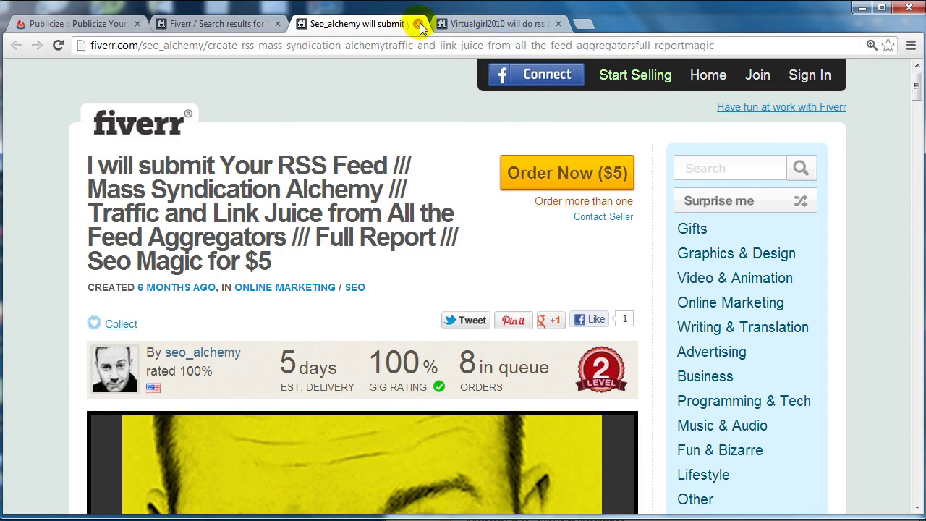
scroll(376, 216, down, 10)
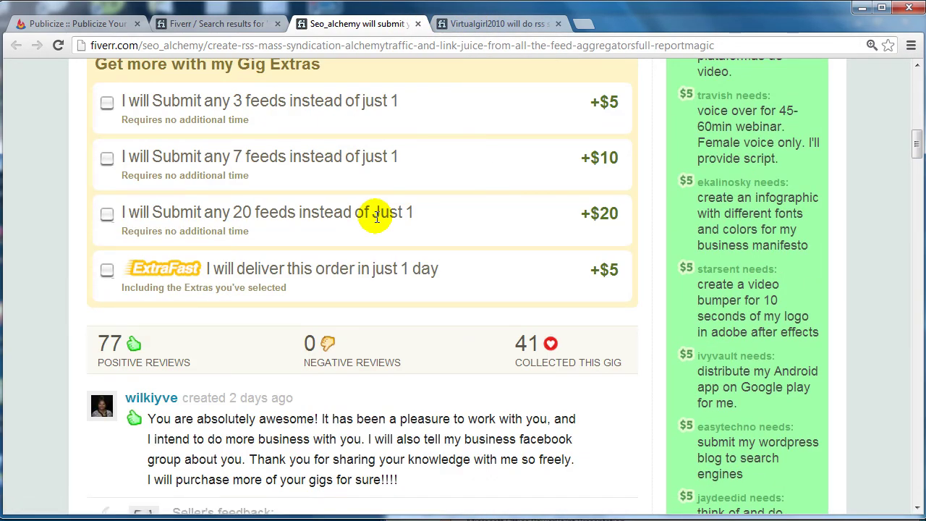
Close the Mass Syndication Alchemy gig's tab and highlight "manual process" in the title of the 20-directory gig.
click(418, 24)
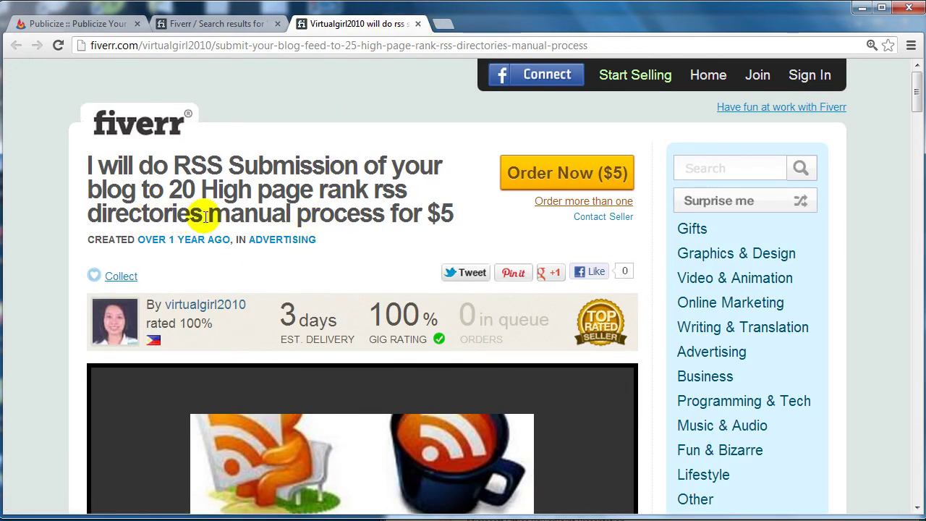
drag(207, 214, 386, 212)
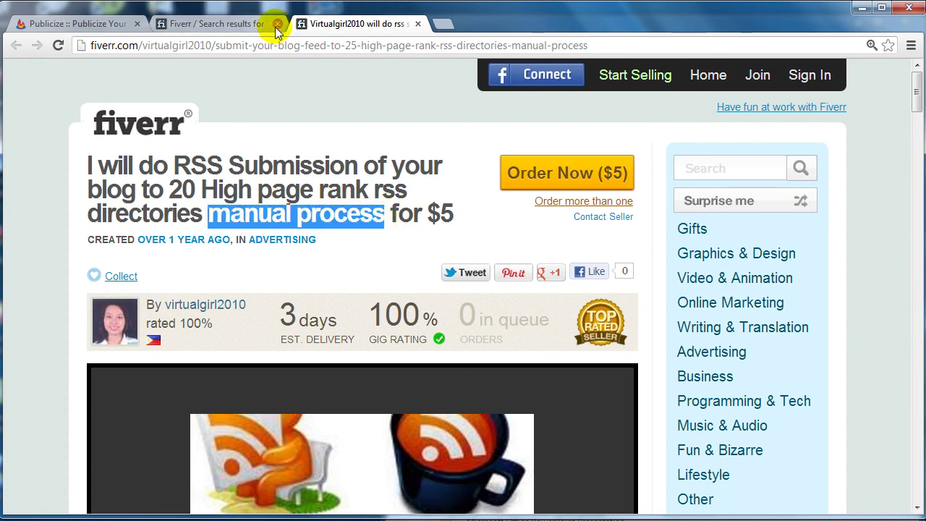